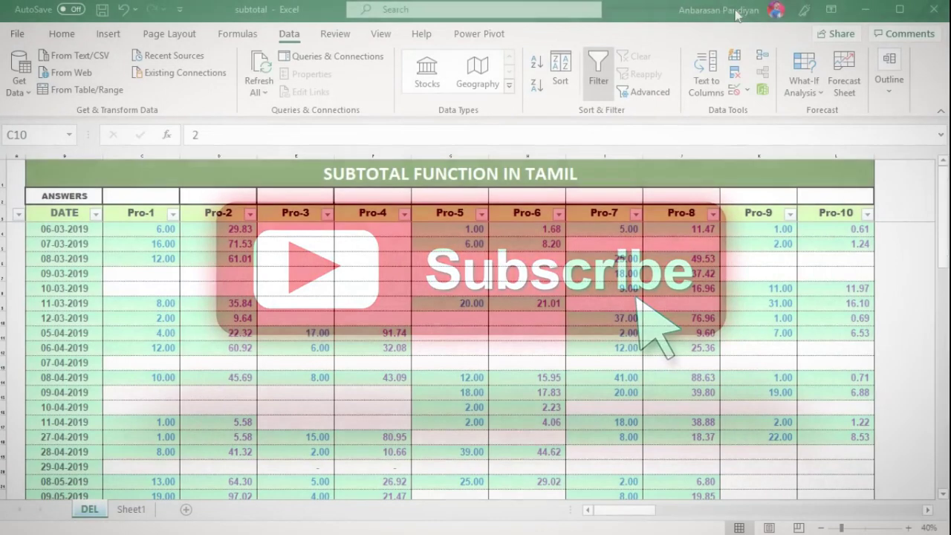
Look over the sales table's dates, product headings and Pro-2/Pro-3 values
click(316, 288)
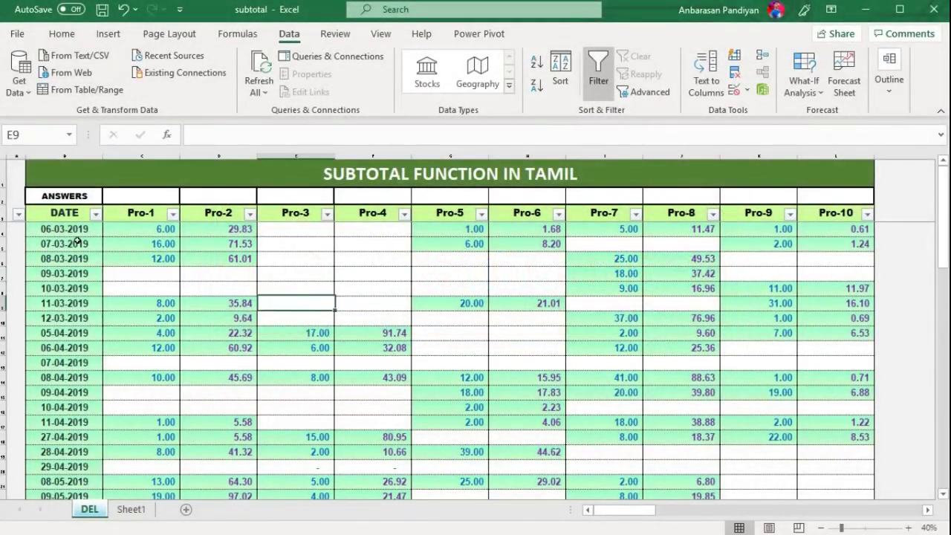
click(69, 296)
click(193, 361)
click(138, 242)
click(186, 272)
click(153, 216)
click(212, 214)
click(295, 214)
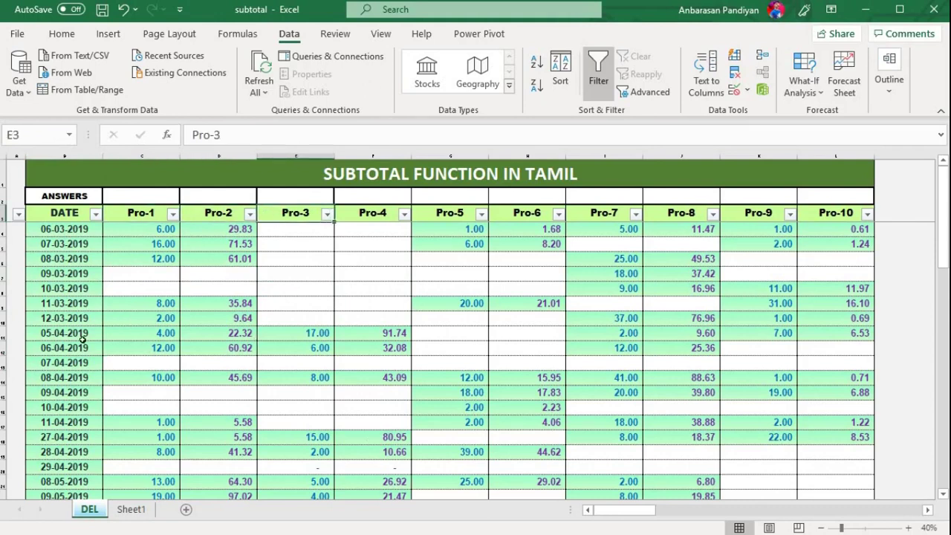
click(198, 330)
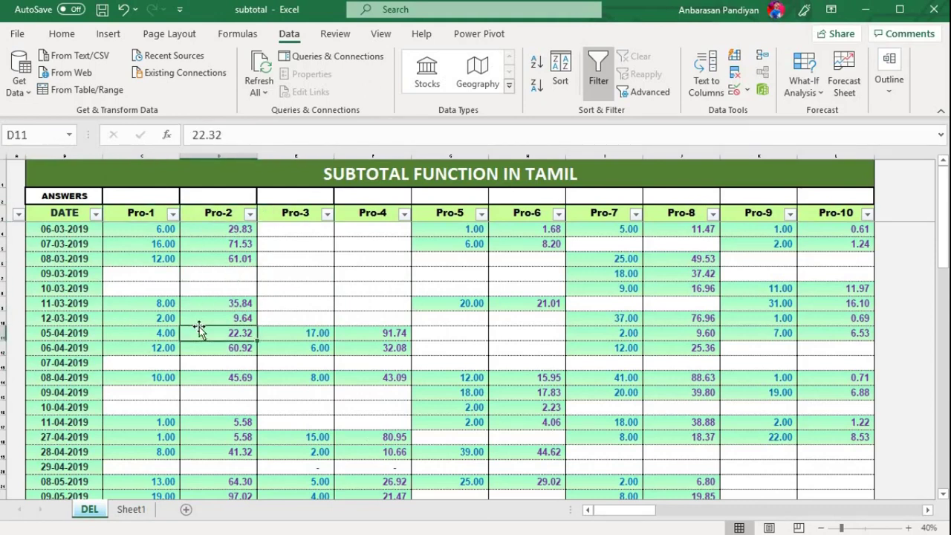
click(289, 316)
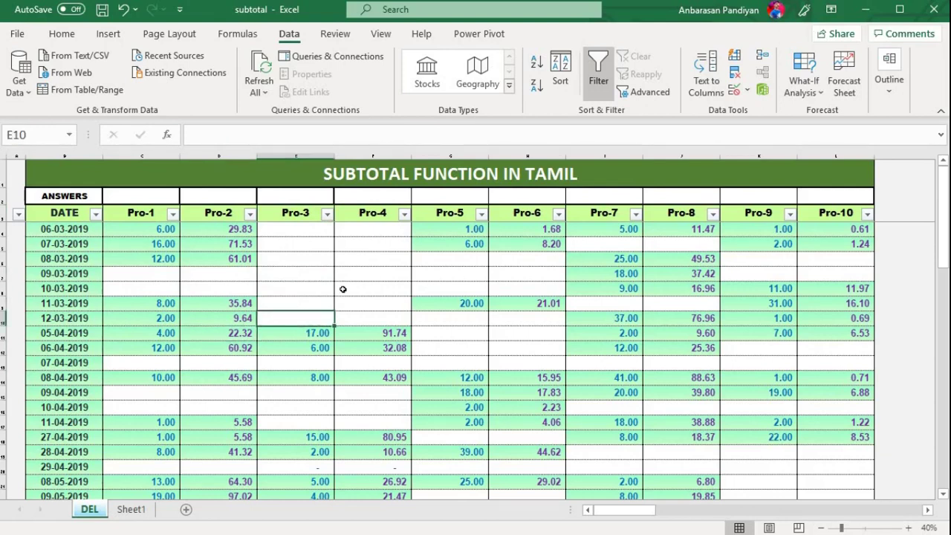
Filter the DATE column to March and April only, then review the visible records
click(134, 315)
click(95, 214)
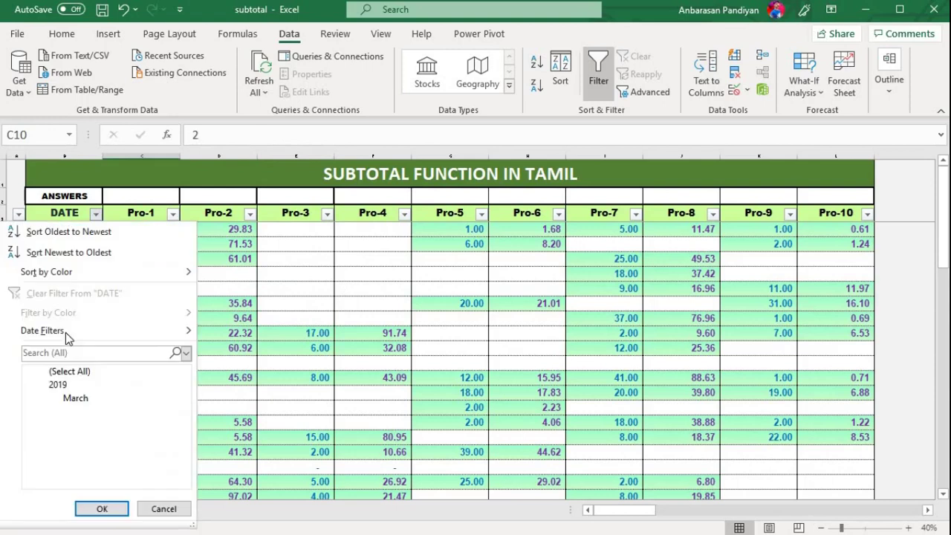
click(71, 372)
click(74, 399)
click(72, 411)
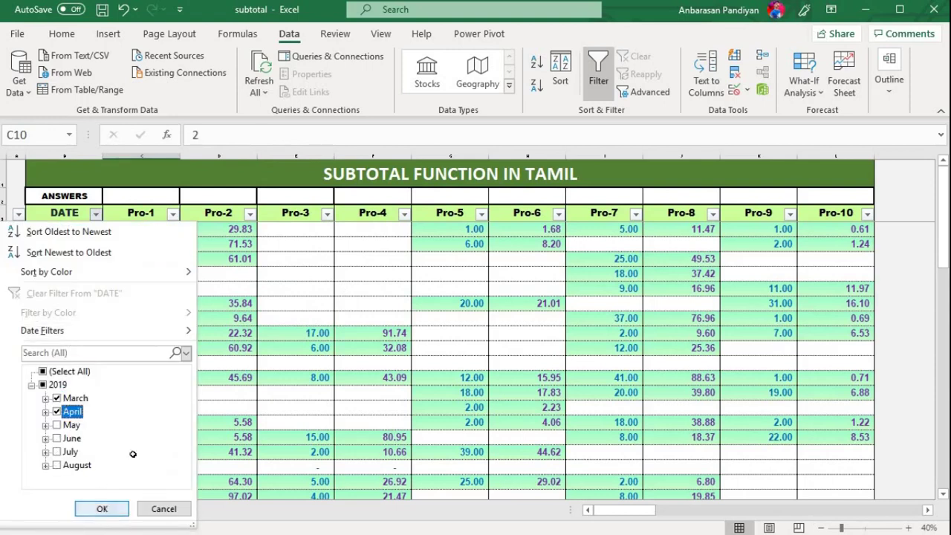
click(102, 508)
scroll(165, 342, down, 2)
scroll(153, 319, up, 2)
drag(141, 229, 156, 448)
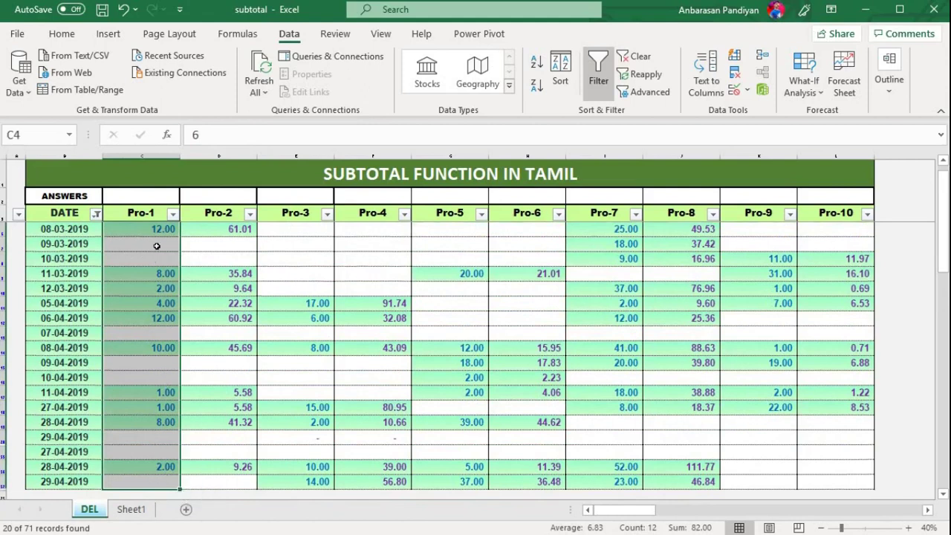
scroll(125, 405, up, 1)
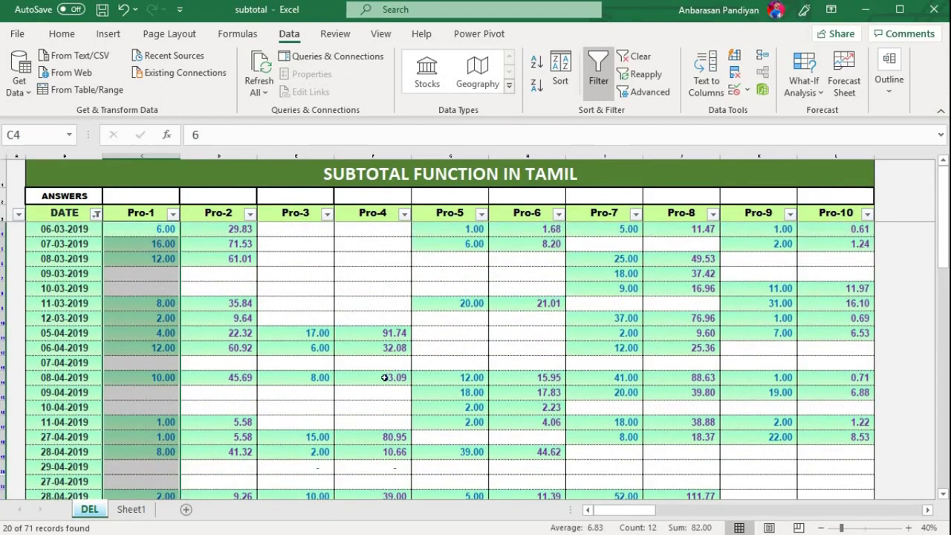
click(345, 367)
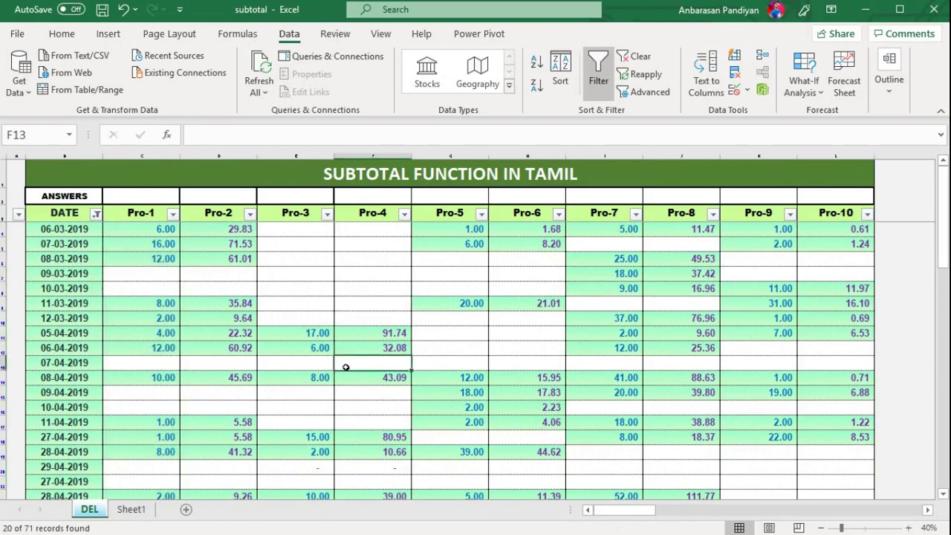
Clear the date filter so all 71 records show again
key(alt+a)
key(c)
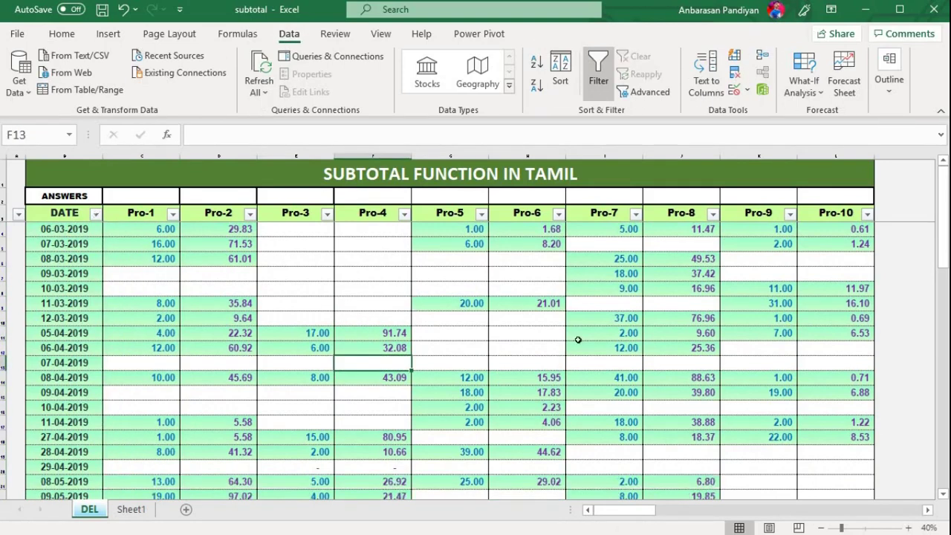
click(95, 214)
click(134, 195)
Look over the ANSWERS row cells and the Pro-1 and Pro-2 values
drag(160, 195, 813, 199)
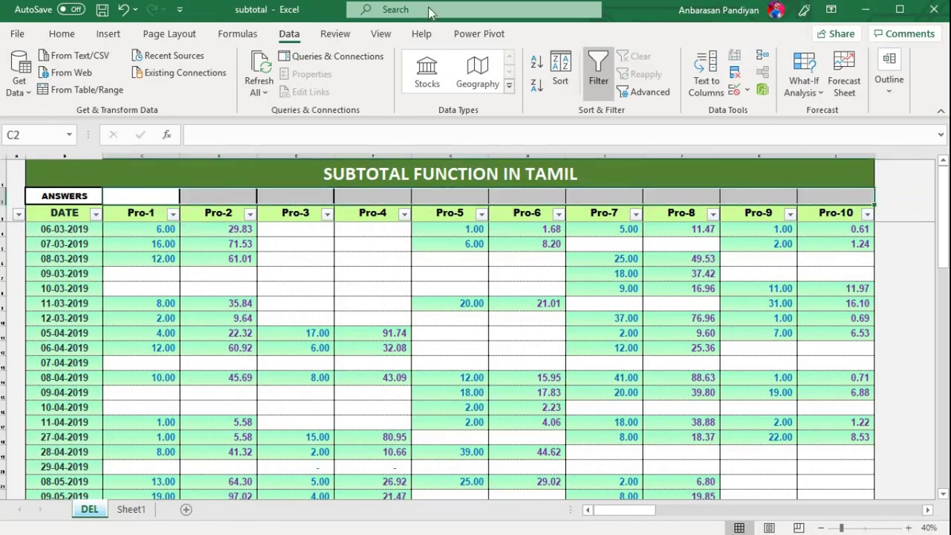
drag(142, 196, 832, 198)
click(288, 292)
click(298, 306)
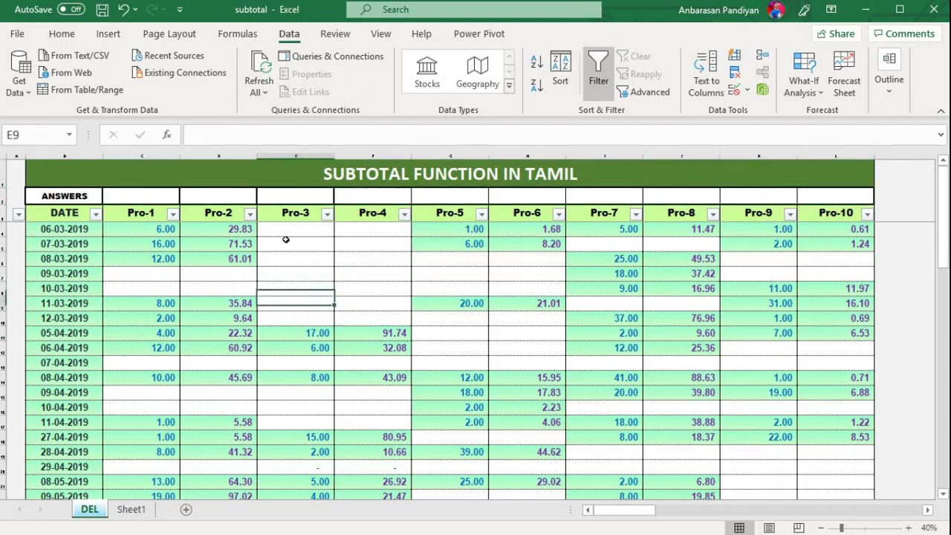
click(191, 308)
click(157, 294)
click(135, 312)
click(128, 257)
Enter =SUBTOTAL(2,C4:C74) in the Pro-1 answer cell C2, returning 51
click(155, 197)
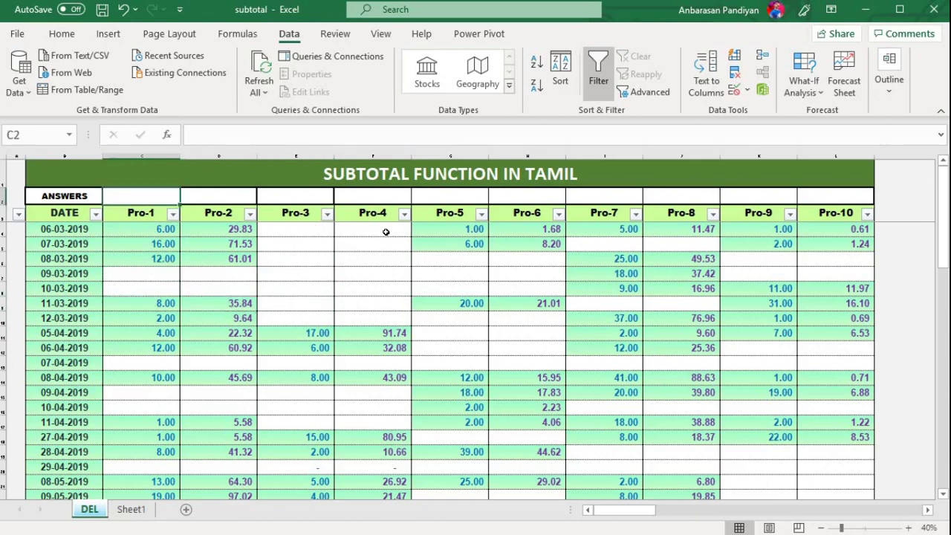
text(=S)
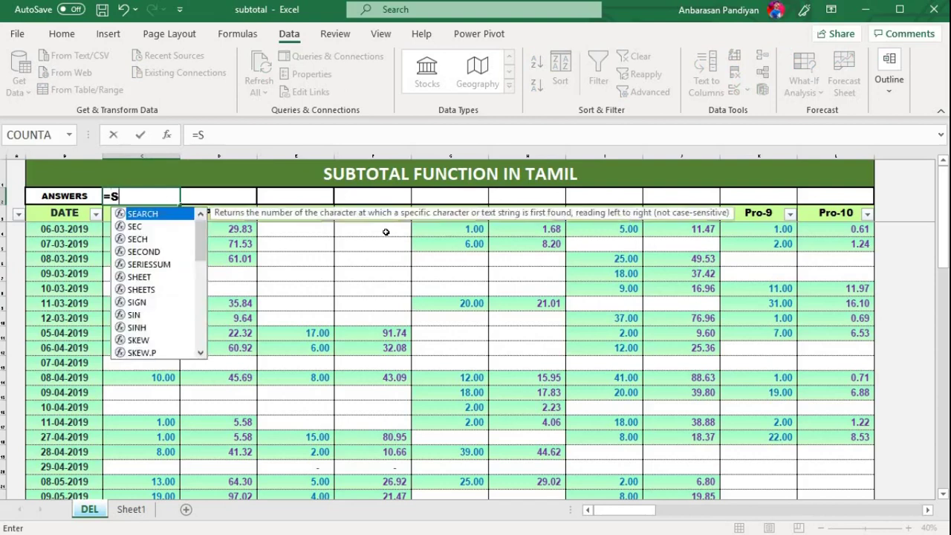
text(UBTOTAL()
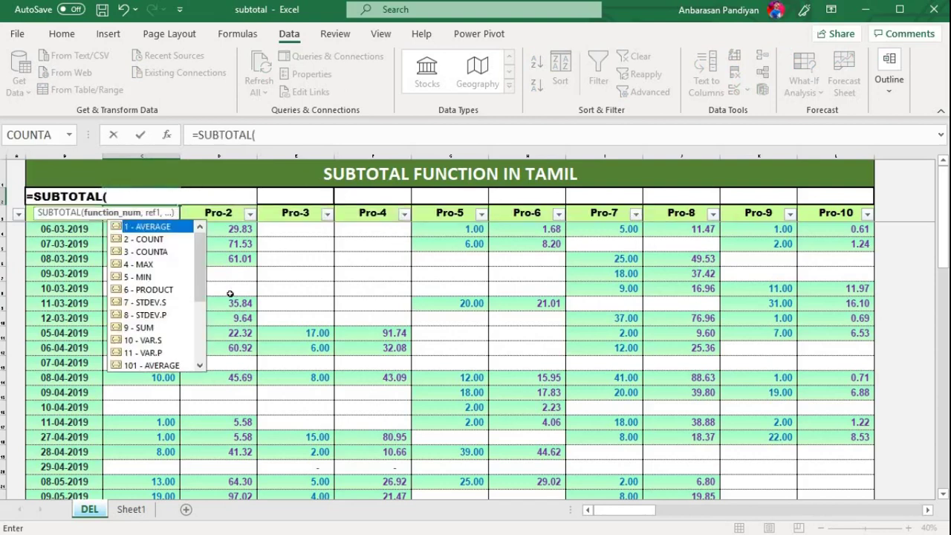
scroll(154, 297, down, 4)
scroll(154, 297, up, 4)
click(156, 242)
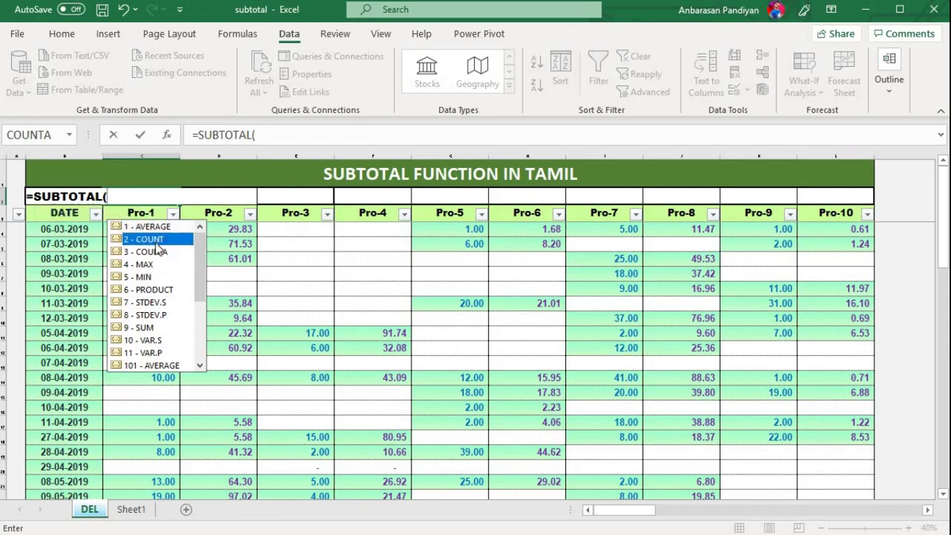
click(127, 197)
text(2)
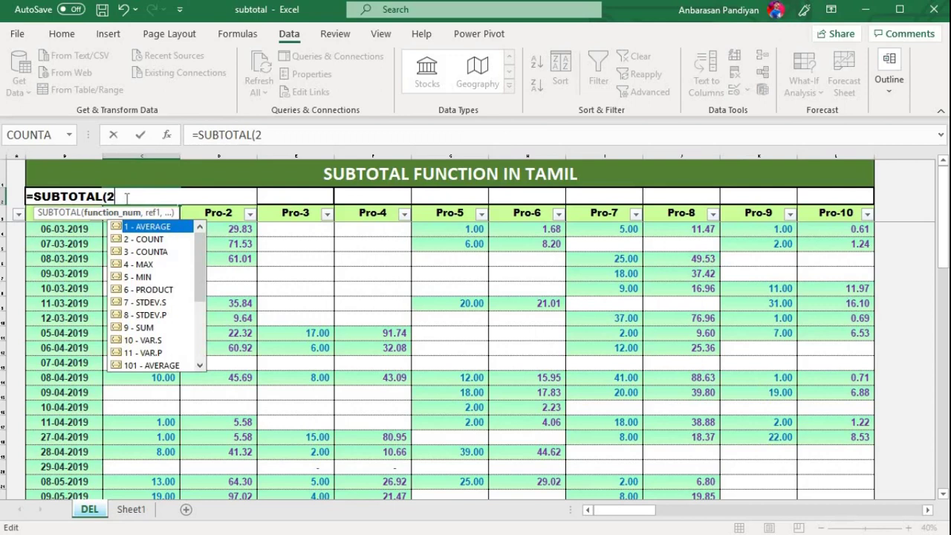
text(,)
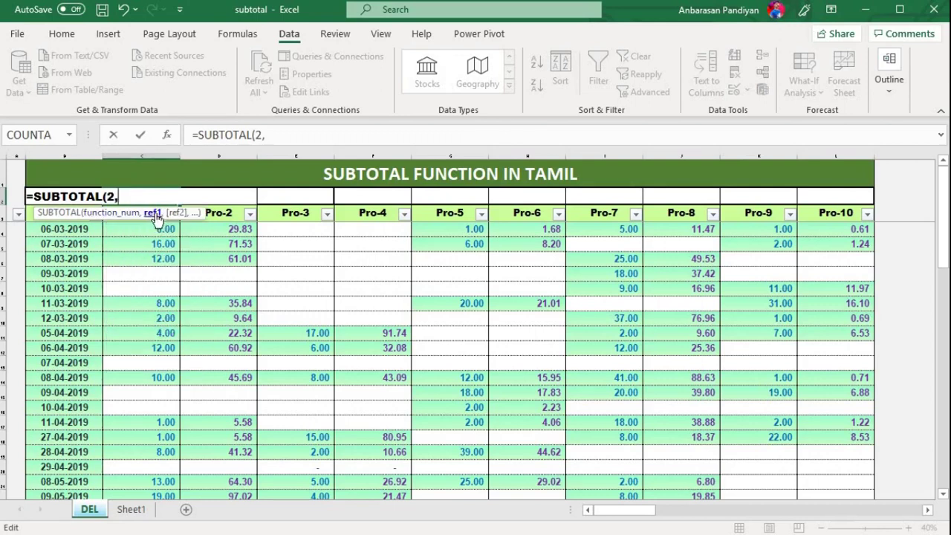
drag(136, 230, 153, 513)
scroll(411, 423, up, 12)
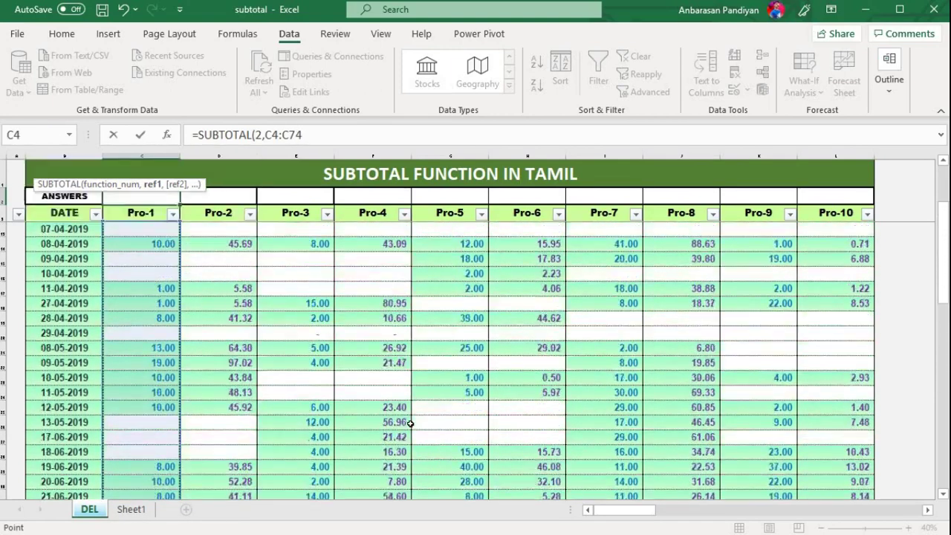
scroll(410, 423, up, 3)
text())
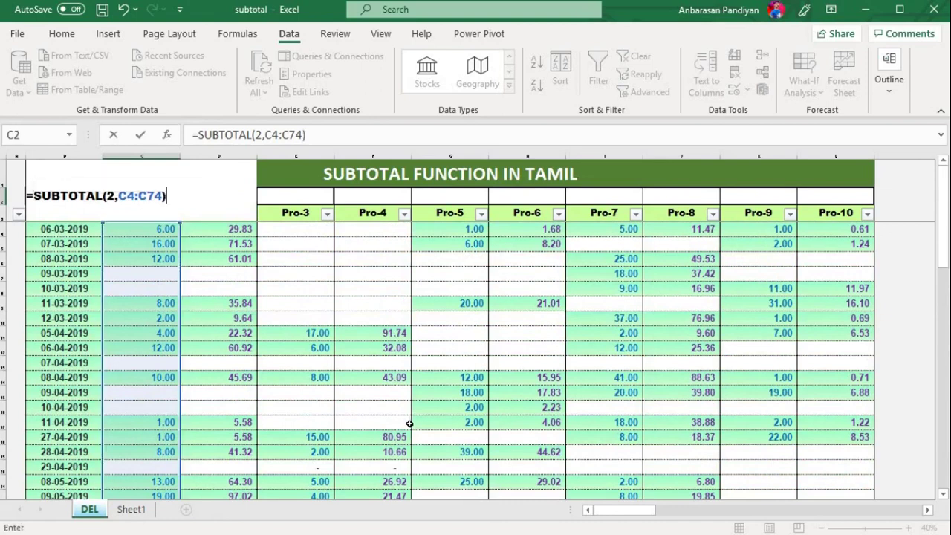
key(Return)
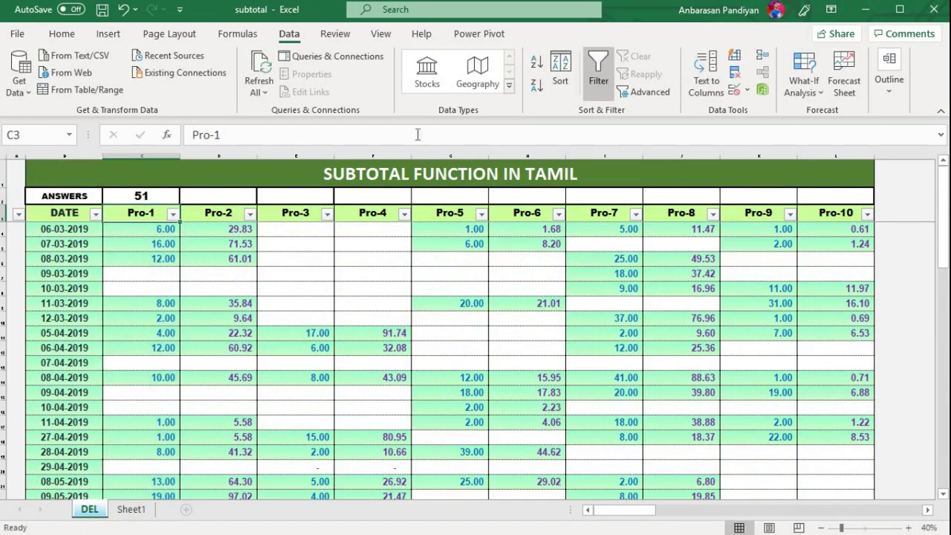
click(176, 278)
click(157, 196)
key(Down)
key(Down)
click(157, 195)
double_click(157, 196)
key(Return)
drag(162, 229, 170, 486)
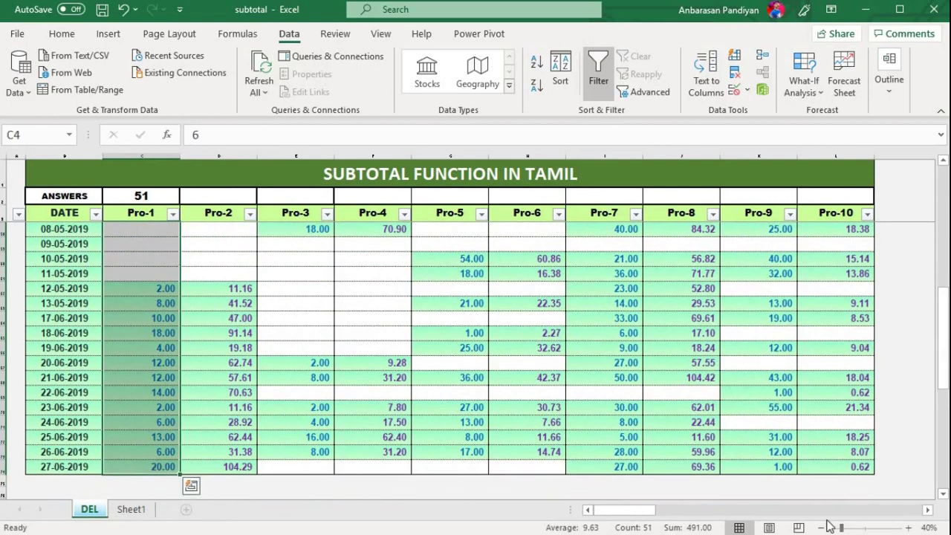
scroll(202, 332, up, 6)
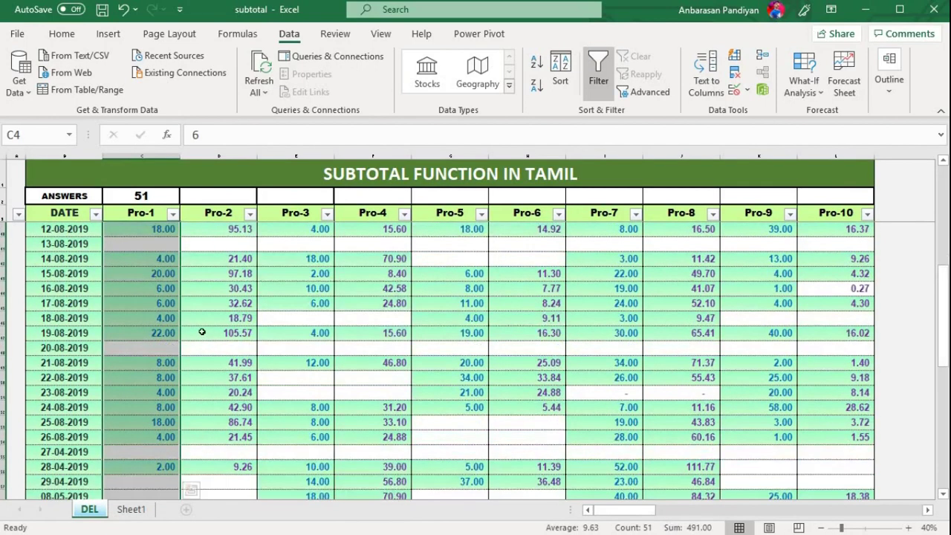
scroll(202, 332, up, 10)
click(163, 273)
click(131, 258)
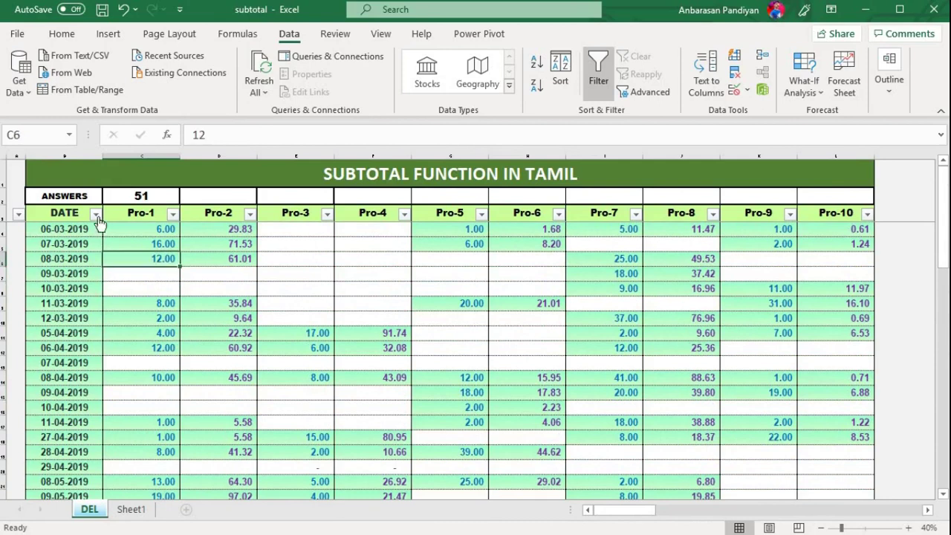
Filter the DATE column to show only March and June dates
click(95, 214)
click(80, 374)
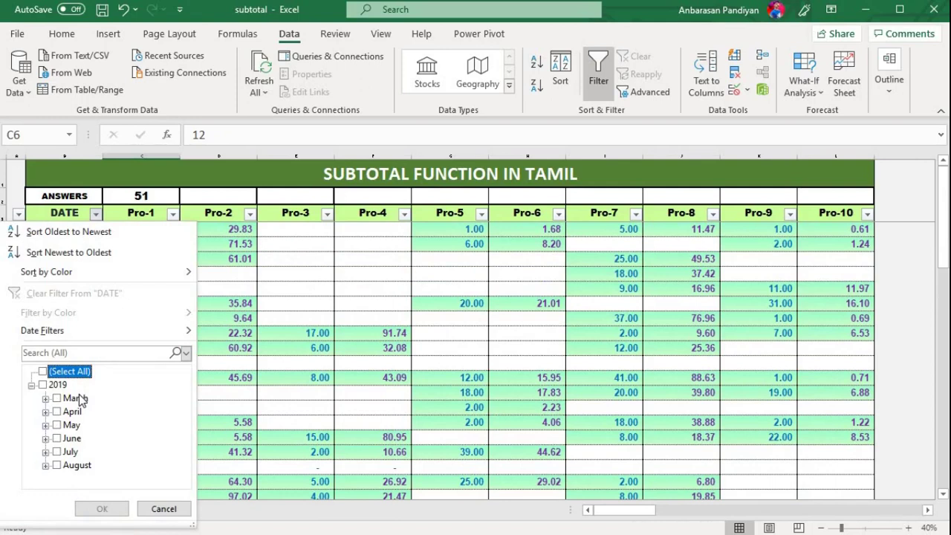
click(77, 400)
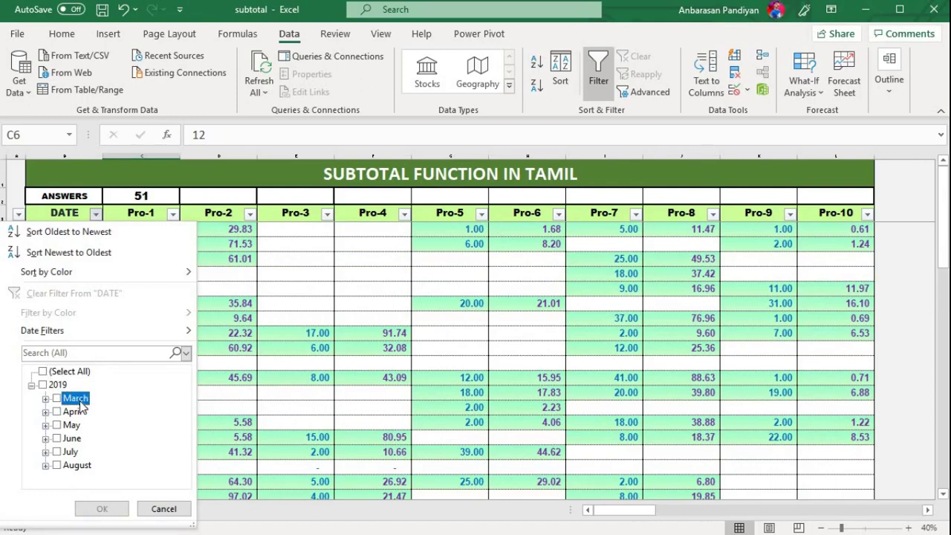
click(75, 439)
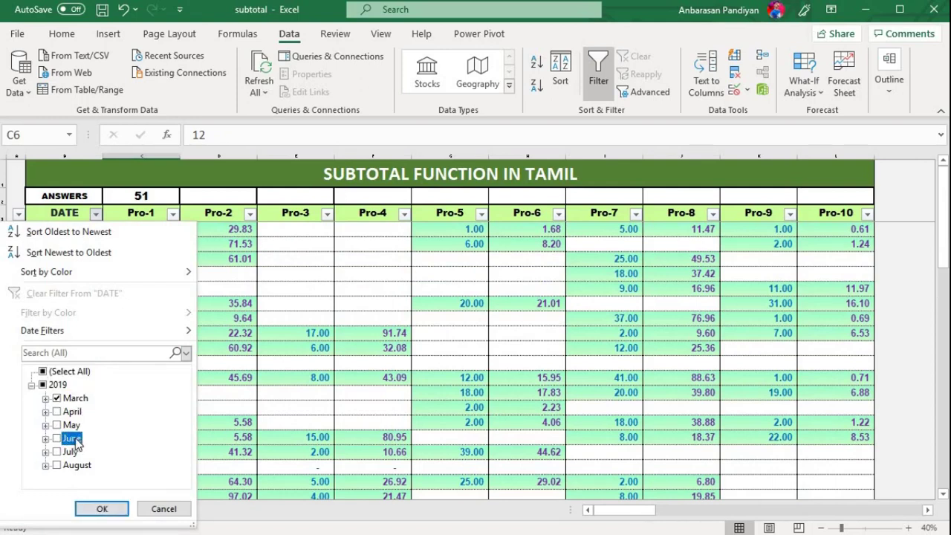
click(102, 508)
click(215, 361)
click(142, 259)
Check the Pro-1 SUBTOTAL formula and select the visible Pro-1 values to confirm the count of 20
click(144, 195)
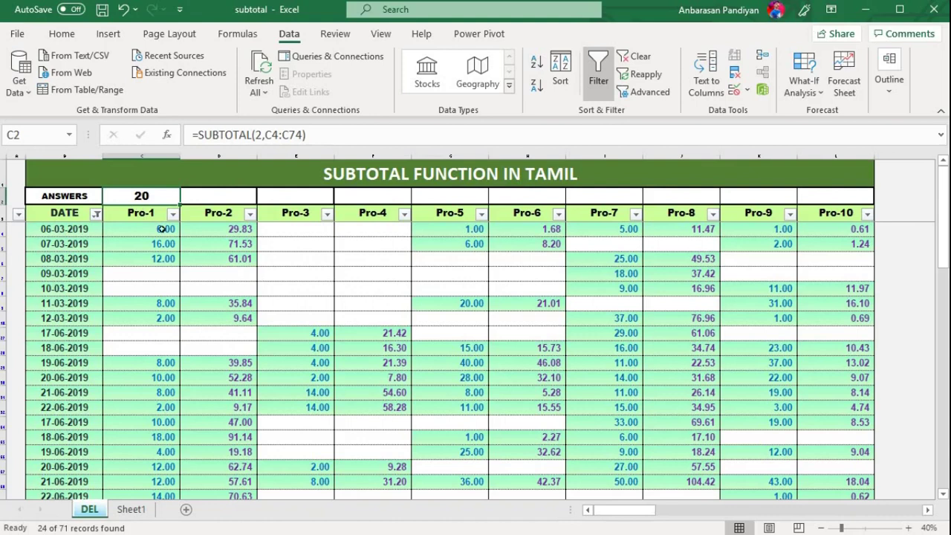
scroll(151, 239, down, 5)
scroll(156, 289, up, 5)
click(144, 230)
drag(159, 230, 166, 467)
drag(143, 402, 144, 402)
scroll(143, 402, up, 3)
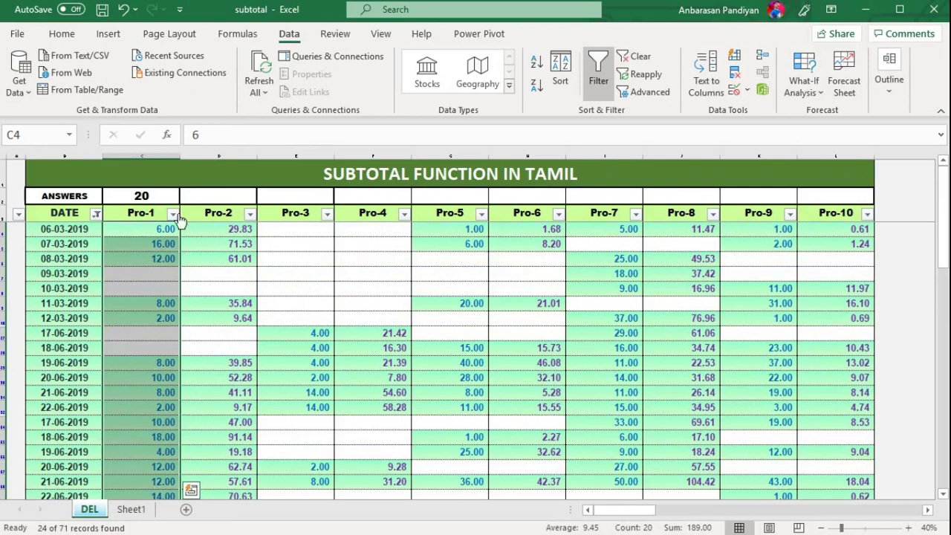
click(142, 197)
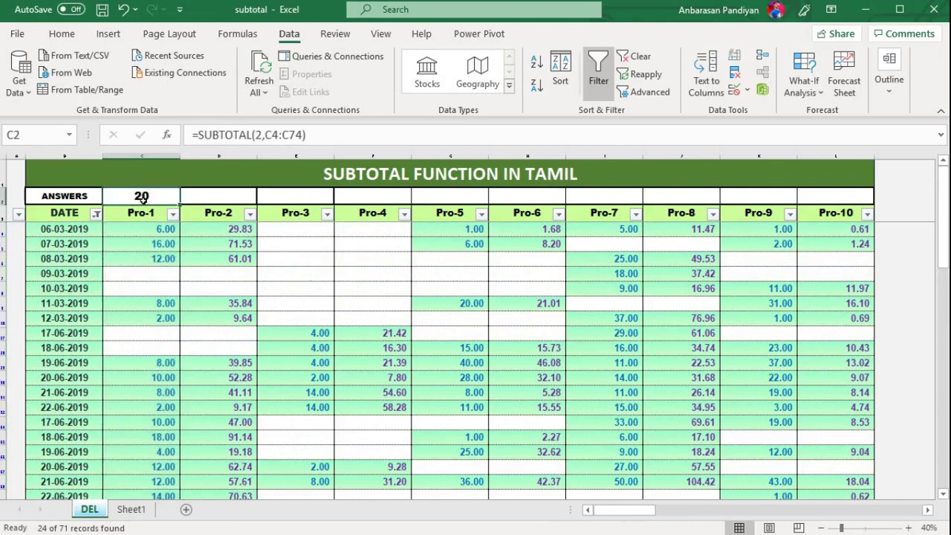
click(161, 239)
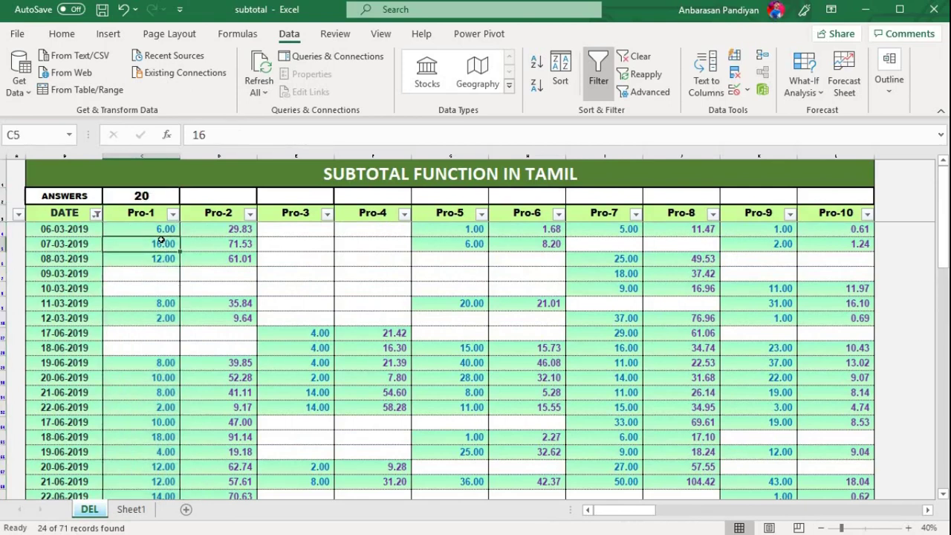
Clear the date filter and enter =SUBTOTAL(3,D4:D74) in Pro-2 answer cell D2
key(alt+a)
key(c)
click(217, 197)
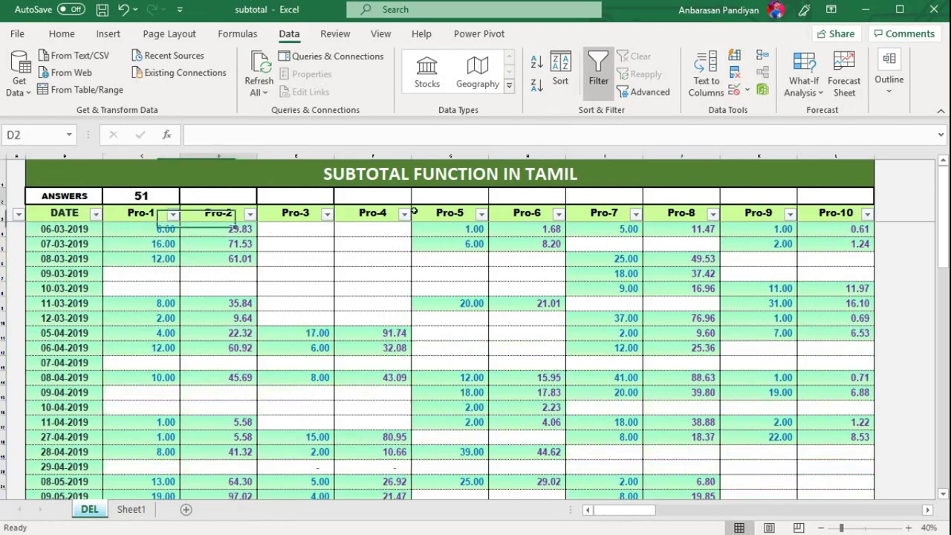
text(=)
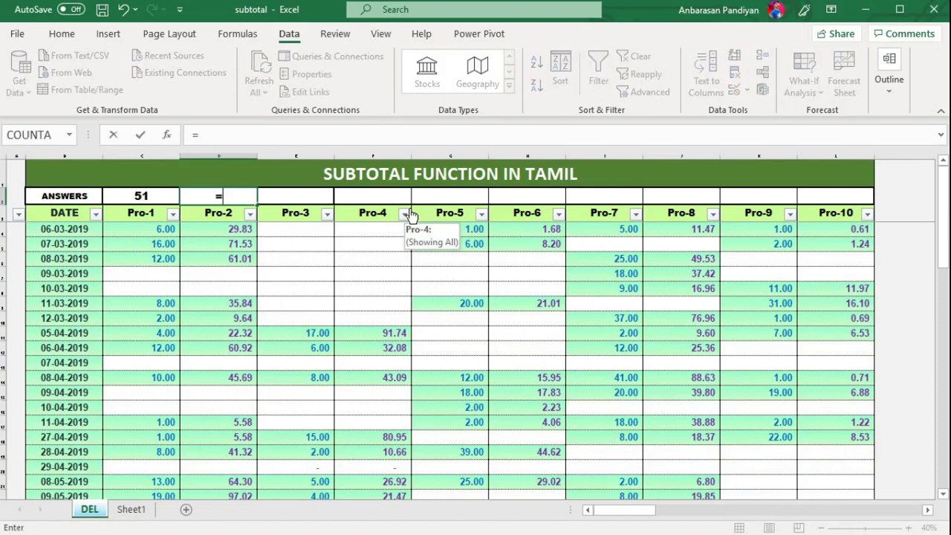
text(SUBTOTA)
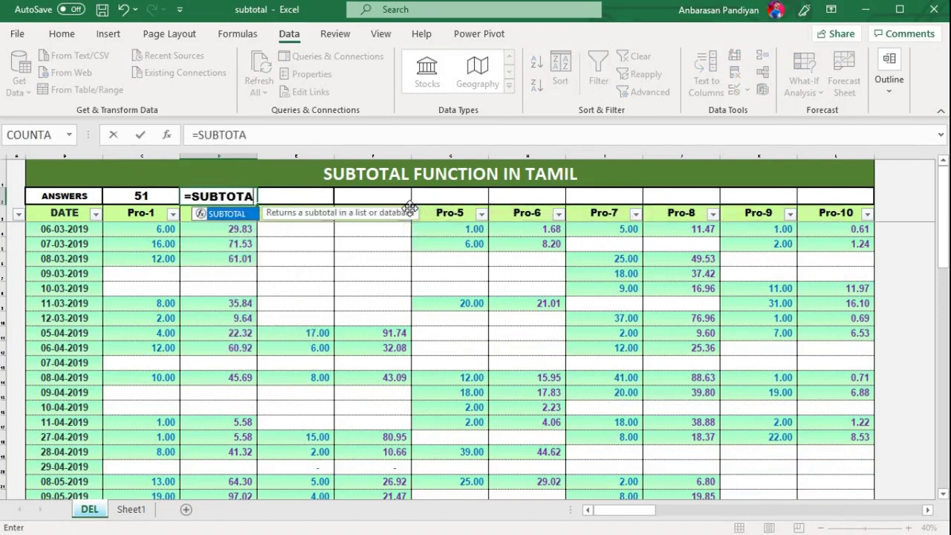
text(L()
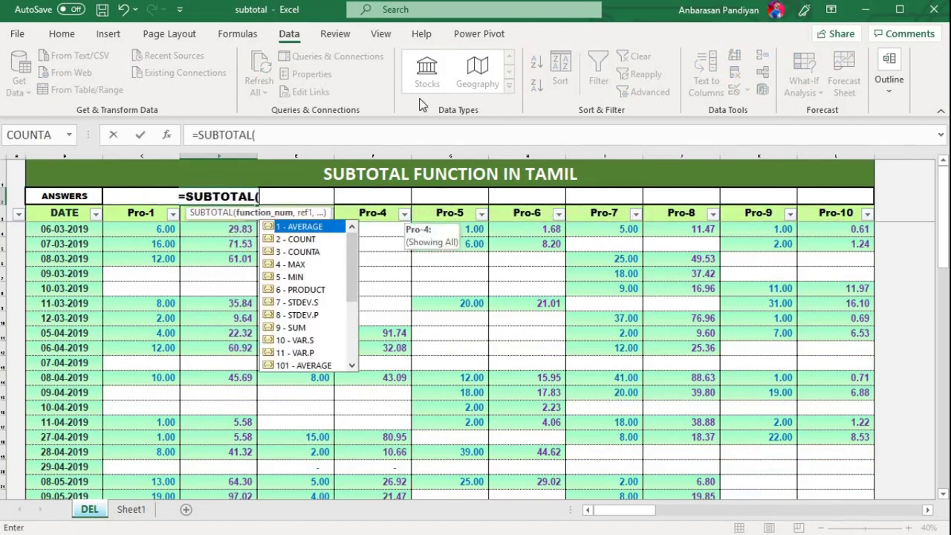
click(304, 256)
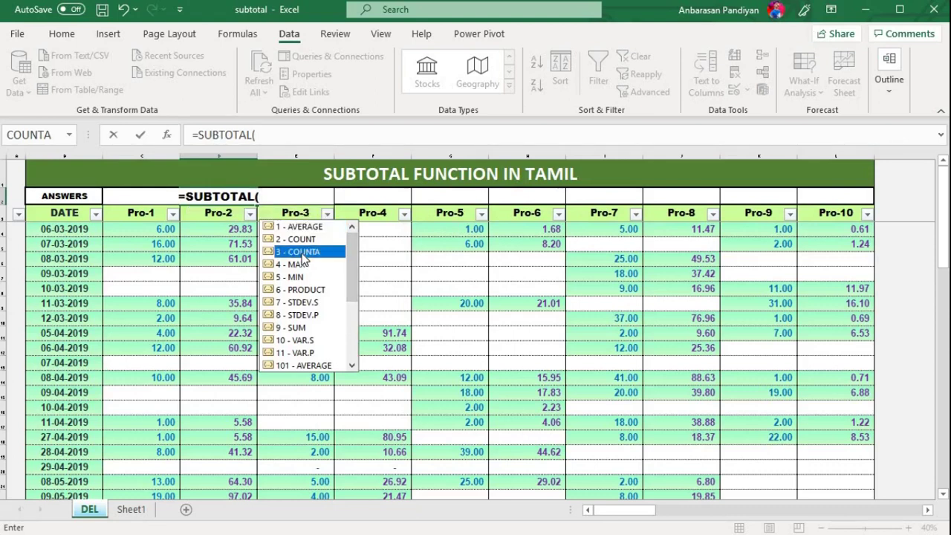
click(267, 133)
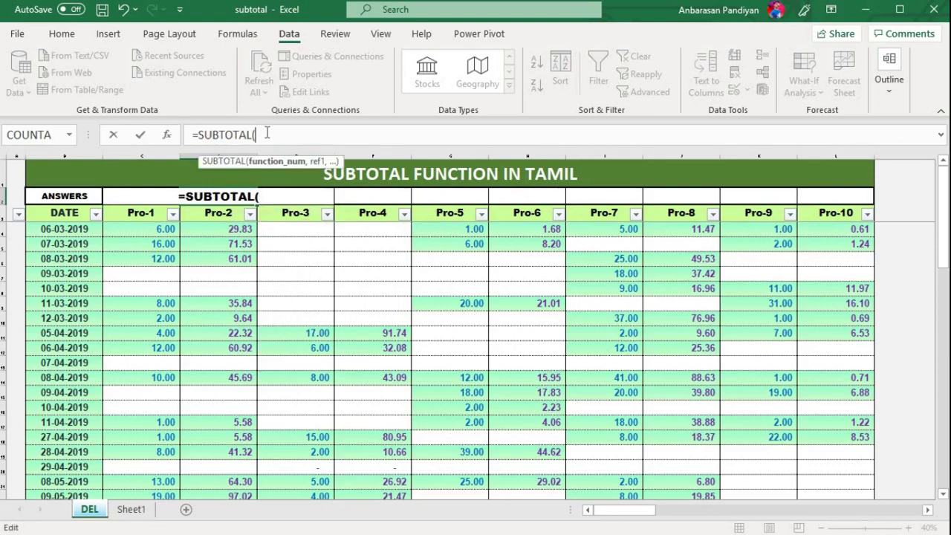
text(3)
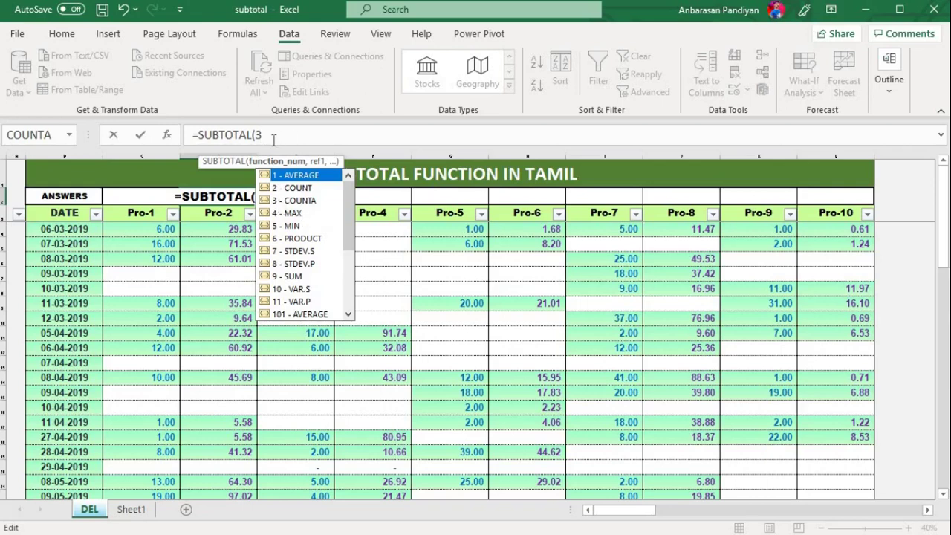
text(,)
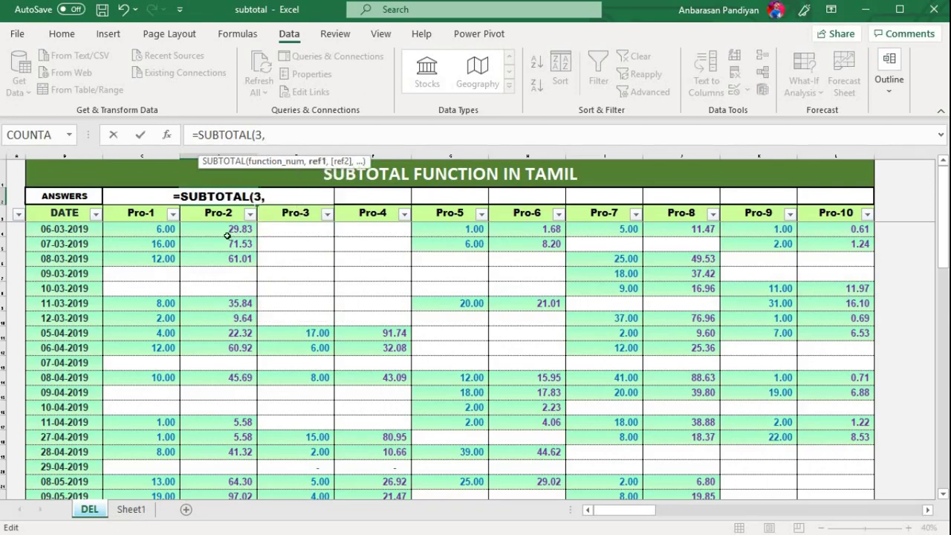
drag(227, 236, 237, 467)
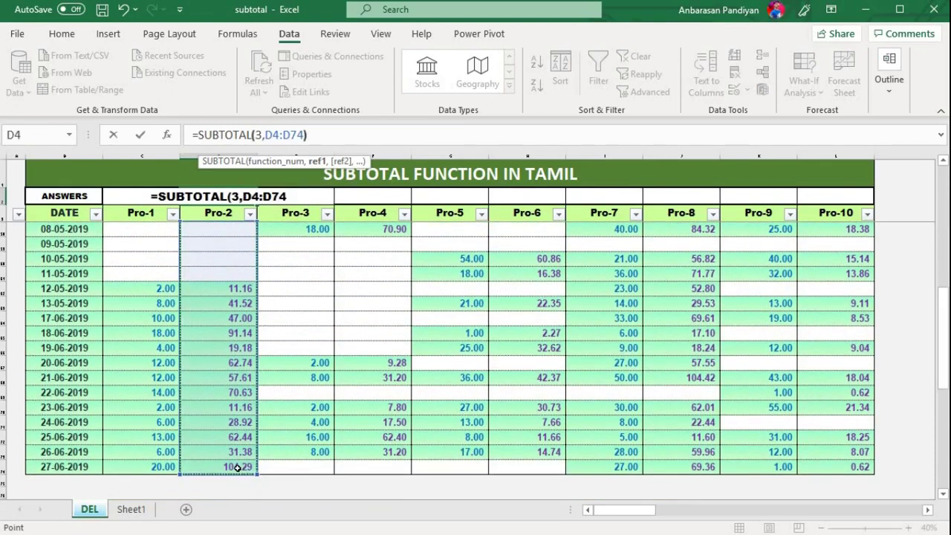
text())
key(Return)
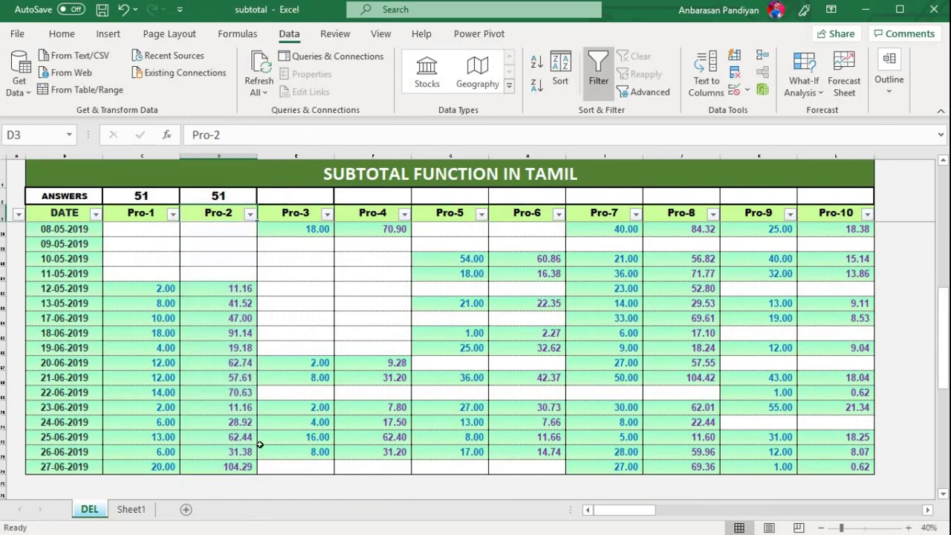
scroll(234, 416, up, 20)
click(230, 301)
click(142, 196)
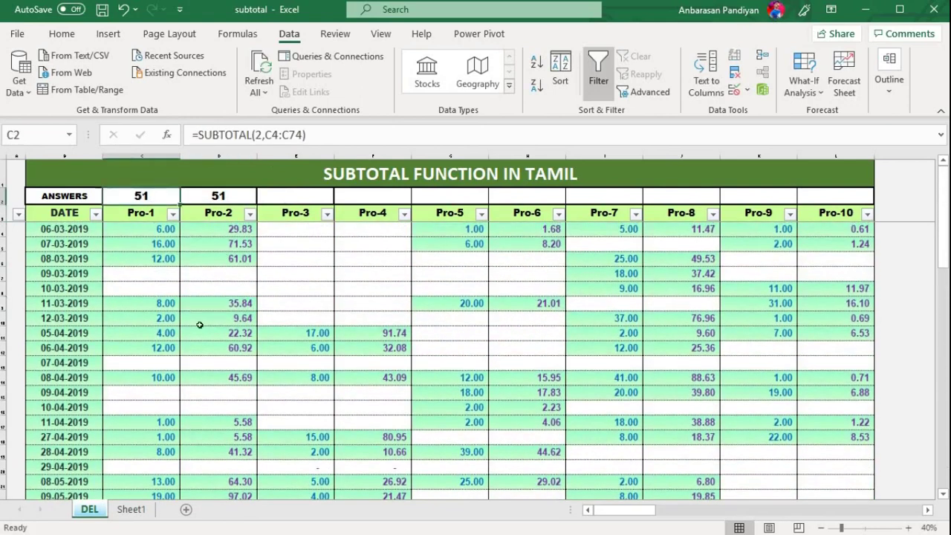
drag(156, 230, 223, 257)
drag(141, 273, 223, 348)
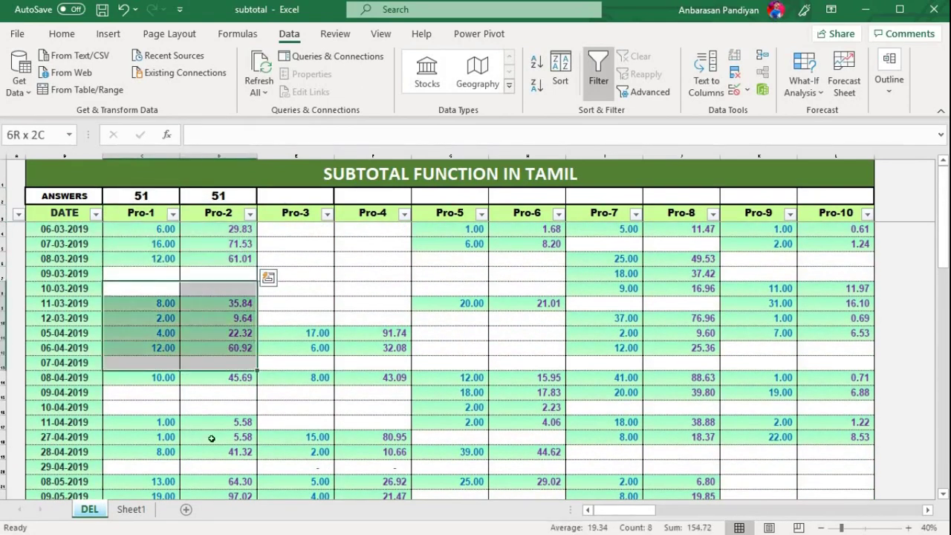
click(223, 437)
scroll(209, 339, down, 1)
scroll(175, 285, up, 1)
click(175, 285)
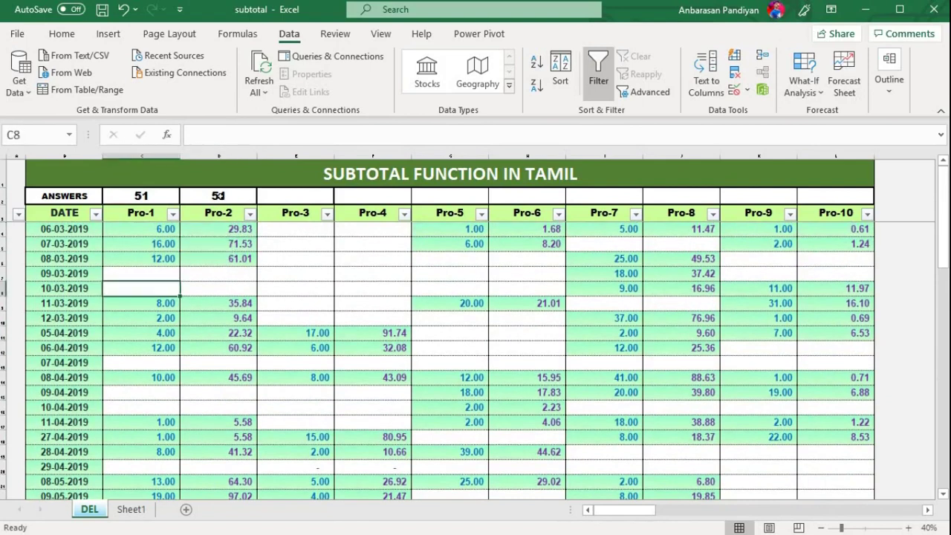
click(187, 197)
click(143, 196)
click(213, 195)
click(152, 195)
drag(157, 231, 146, 445)
scroll(198, 334, up, 18)
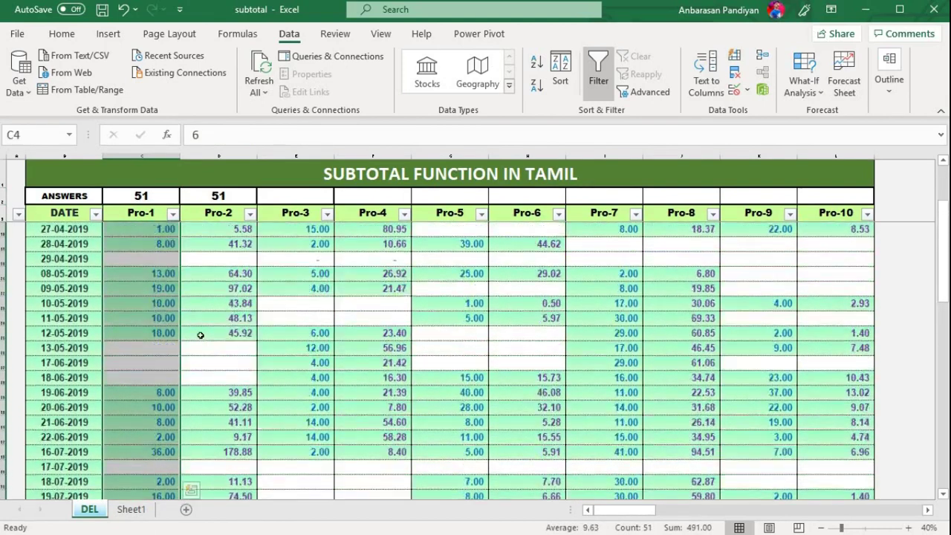
click(218, 259)
click(222, 195)
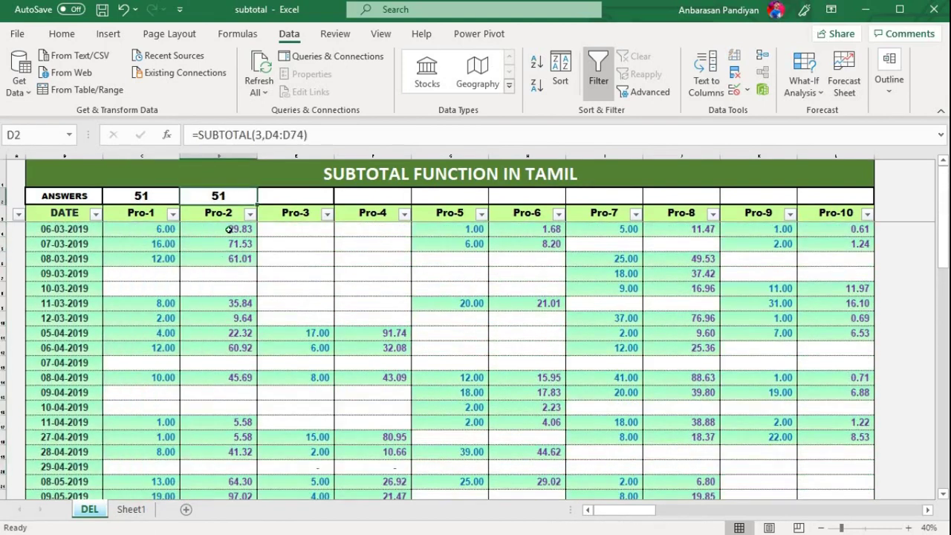
click(222, 275)
text(JKHG)
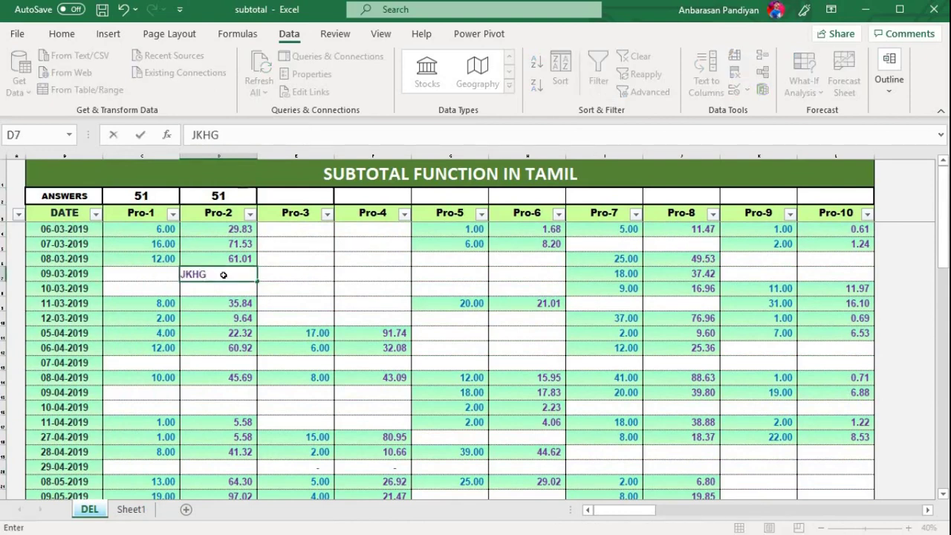
key(Return)
text(AS)
key(Return)
key(Return)
key(Return)
key(Return)
key(Return)
text(SAF)
key(Return)
click(157, 286)
click(144, 275)
text(fs)
key(Return)
text(fvsD)
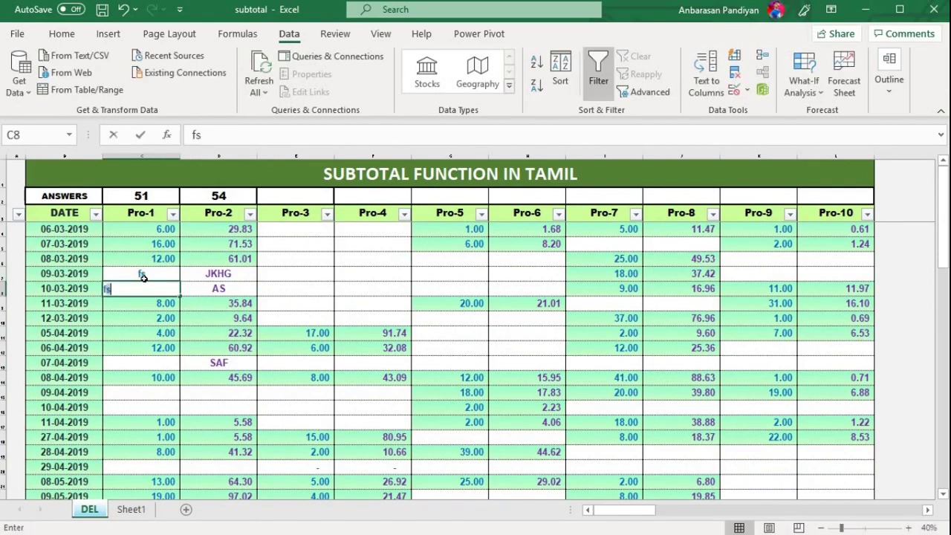
key(Return)
click(219, 195)
click(218, 275)
click(140, 289)
drag(143, 274, 148, 286)
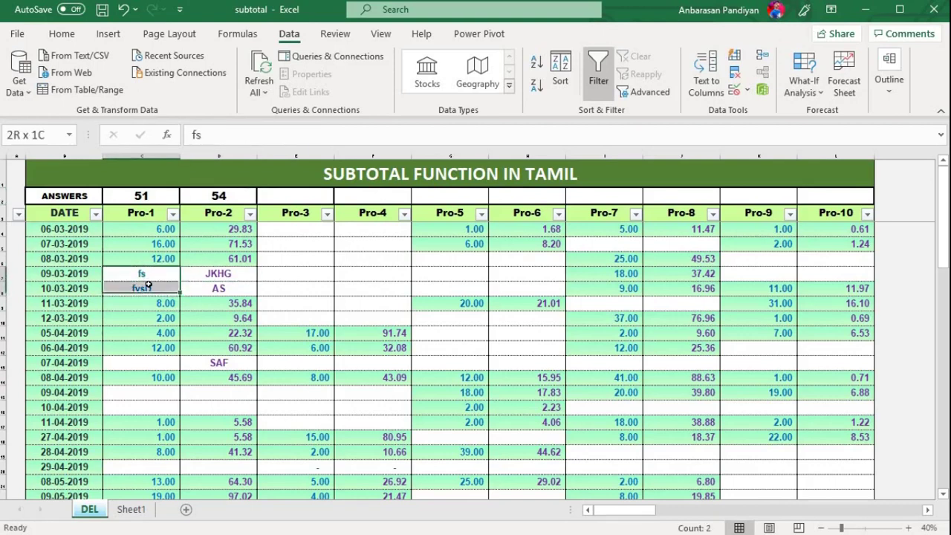
key(Delete)
drag(225, 275, 226, 292)
key(Delete)
click(228, 362)
key(Delete)
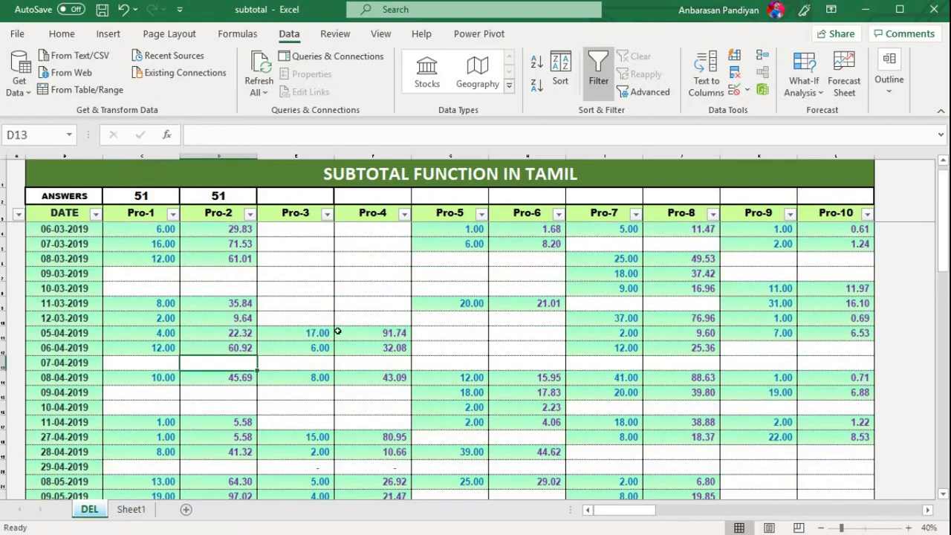
Filter the DATE column to April and June dates as a test
click(216, 318)
click(95, 214)
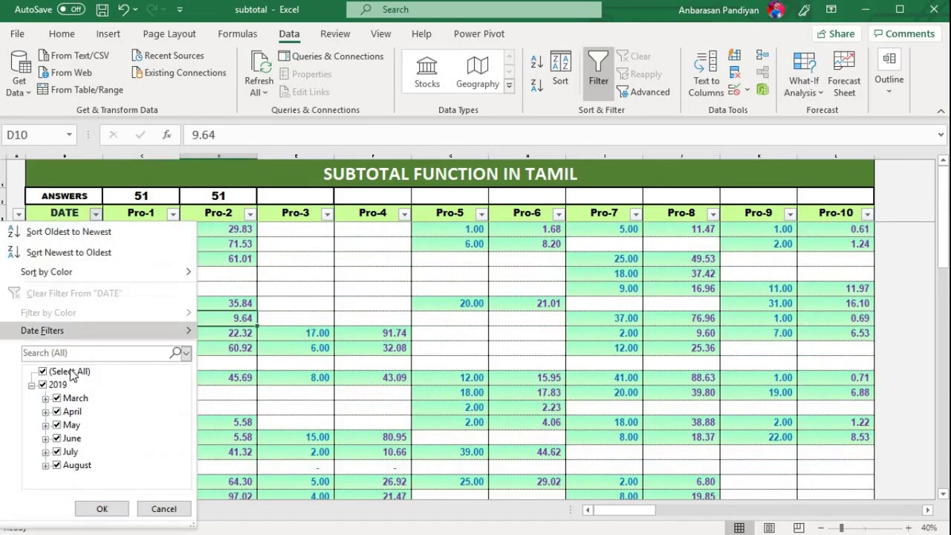
click(72, 374)
click(71, 411)
click(72, 438)
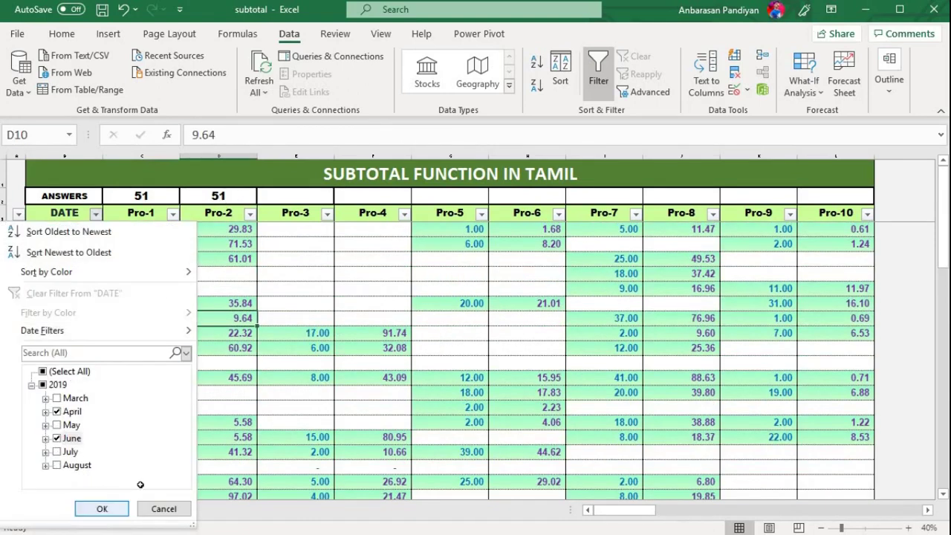
click(101, 509)
Clear the filter so all 71 records and the 51 answers return
scroll(232, 259, down, 5)
scroll(231, 268, up, 5)
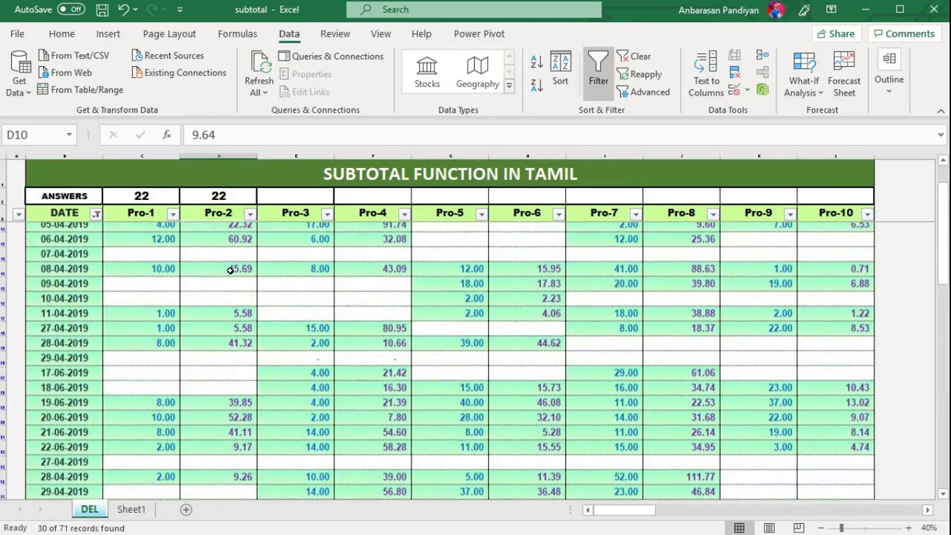
key(alt)
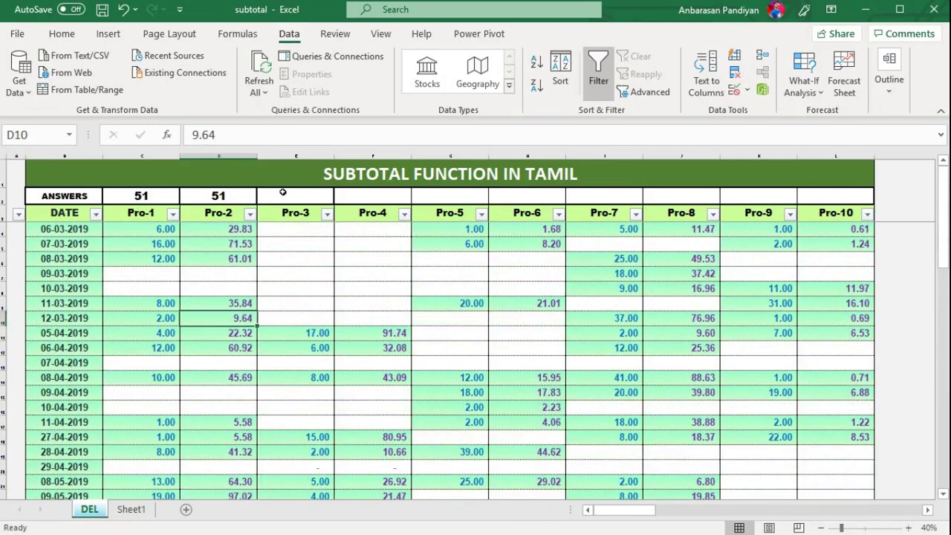
click(282, 192)
Enter =SUBTOTAL(9,E4:E74) in the Pro-3 answer cell E2, returning 303
text(=SUBTOTAL()
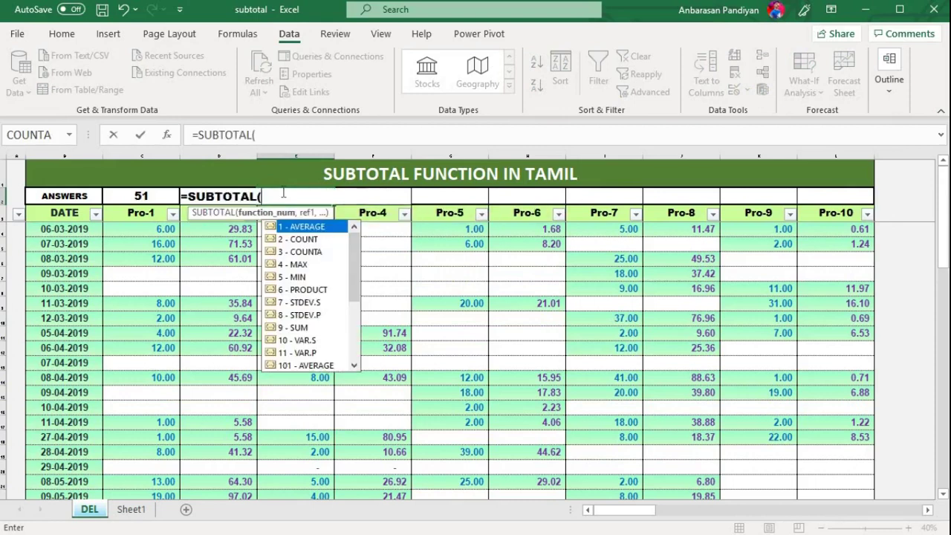
scroll(298, 309, down, 1)
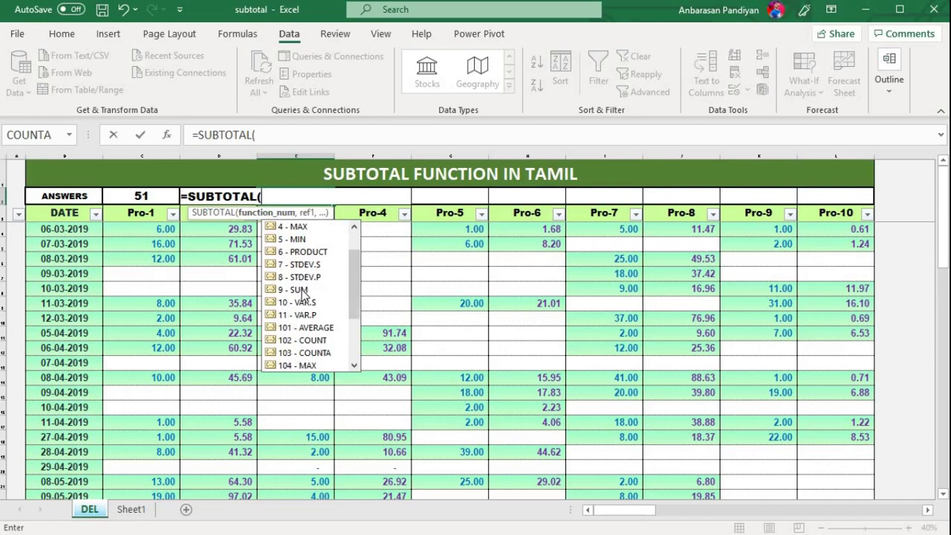
click(303, 291)
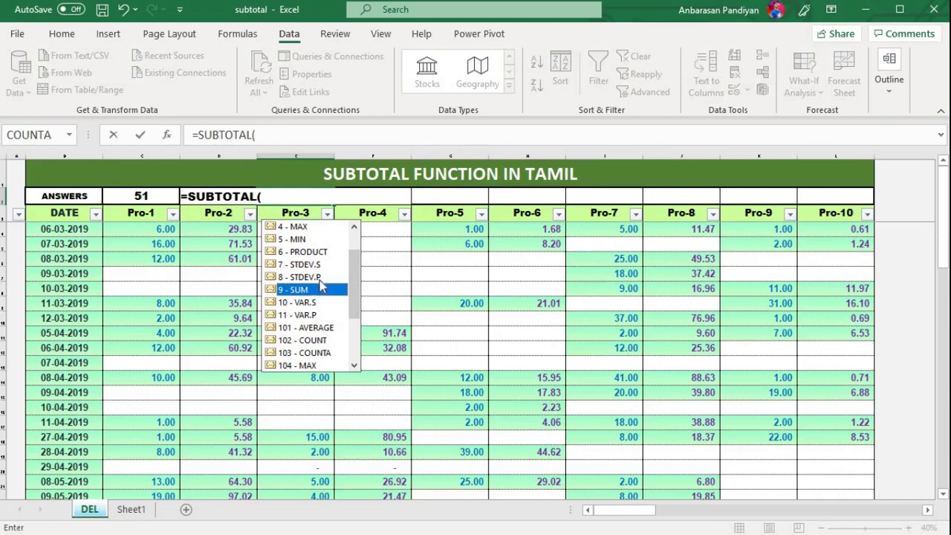
click(296, 198)
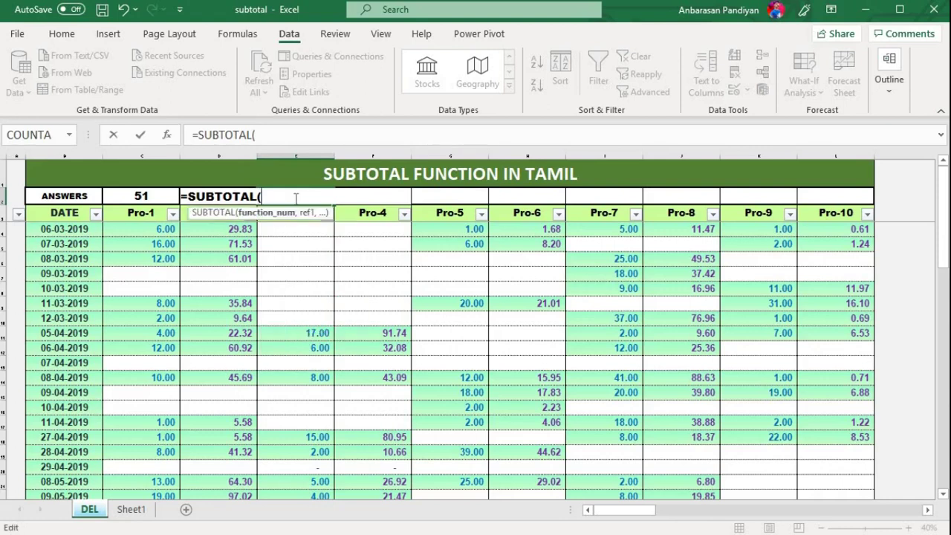
text(9,)
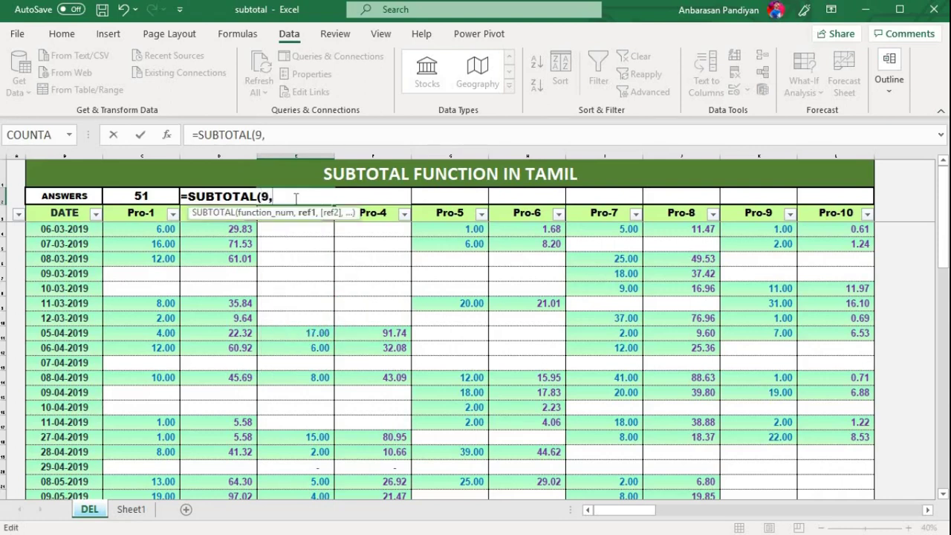
drag(294, 228, 307, 484)
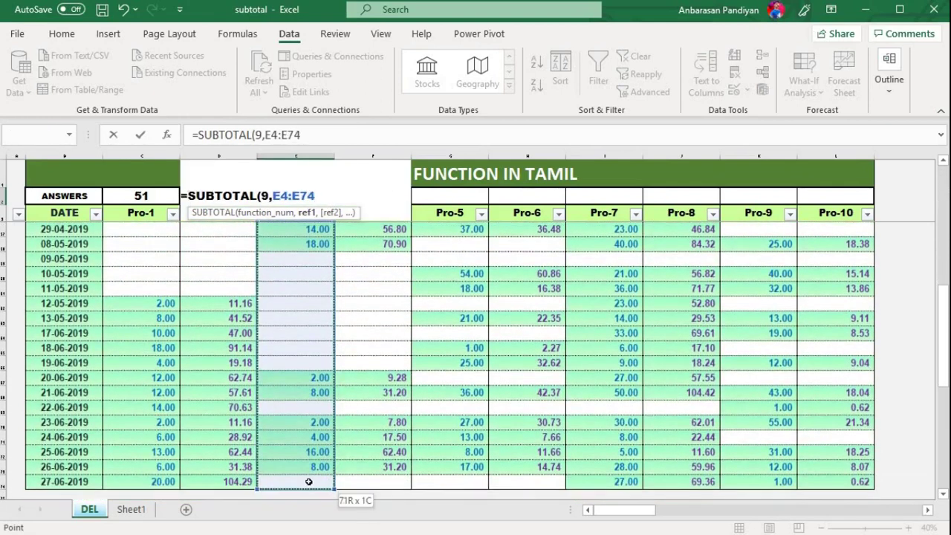
text())
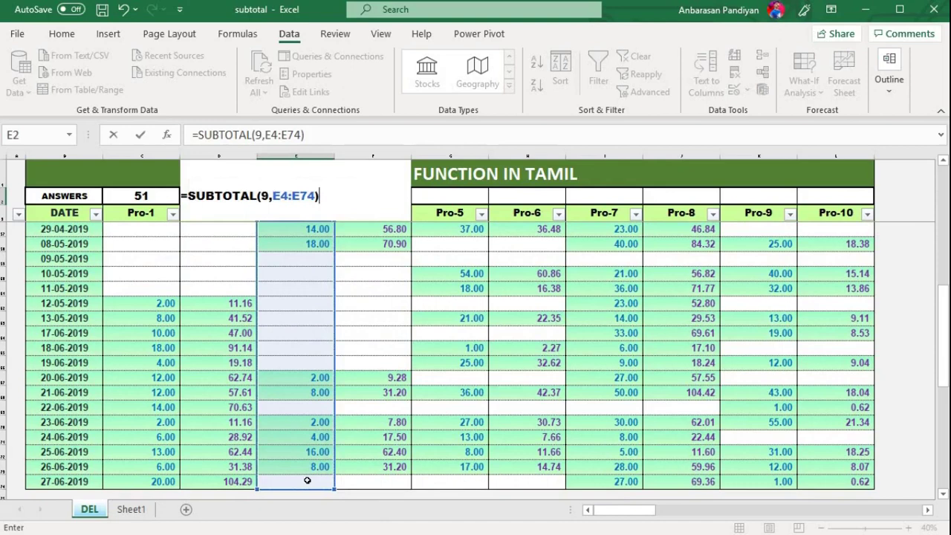
key(Return)
Select the Pro-3 values to verify the 303 sum in the status bar
scroll(307, 272, up, 5)
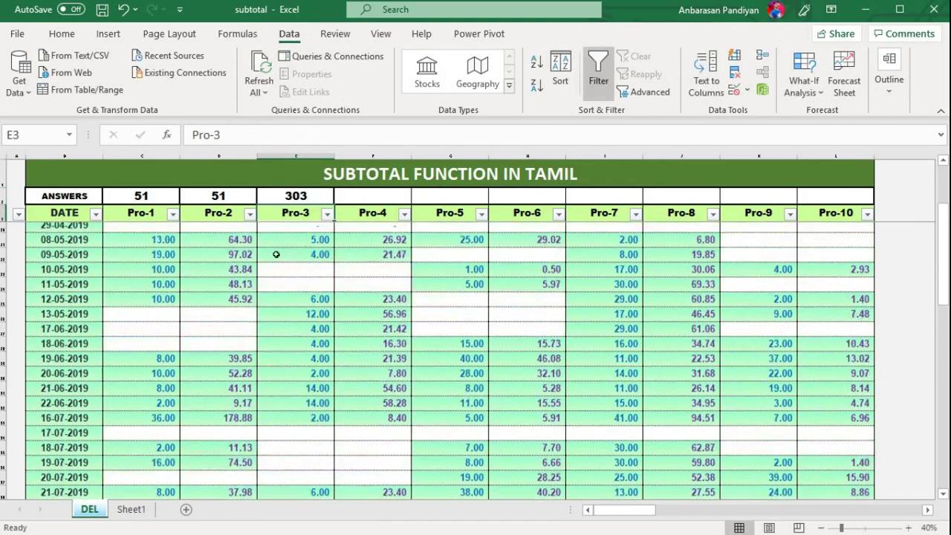
click(346, 266)
scroll(316, 253, up, 3)
click(342, 256)
drag(295, 229, 319, 453)
scroll(420, 312, up, 6)
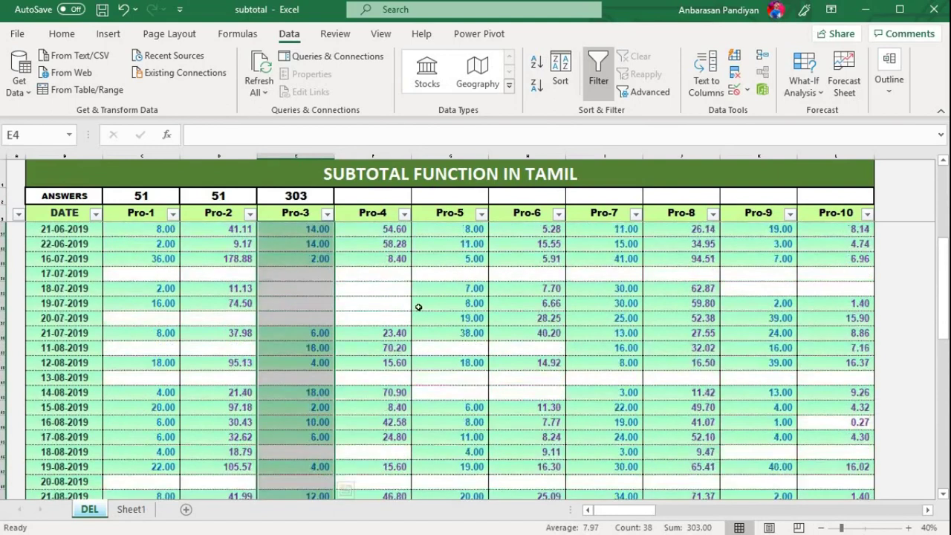
click(376, 243)
Enter =SUBTOTAL(4,F4:F74) in Pro-4 answer cell F2, returning the maximum 91.74
click(375, 197)
text(=)
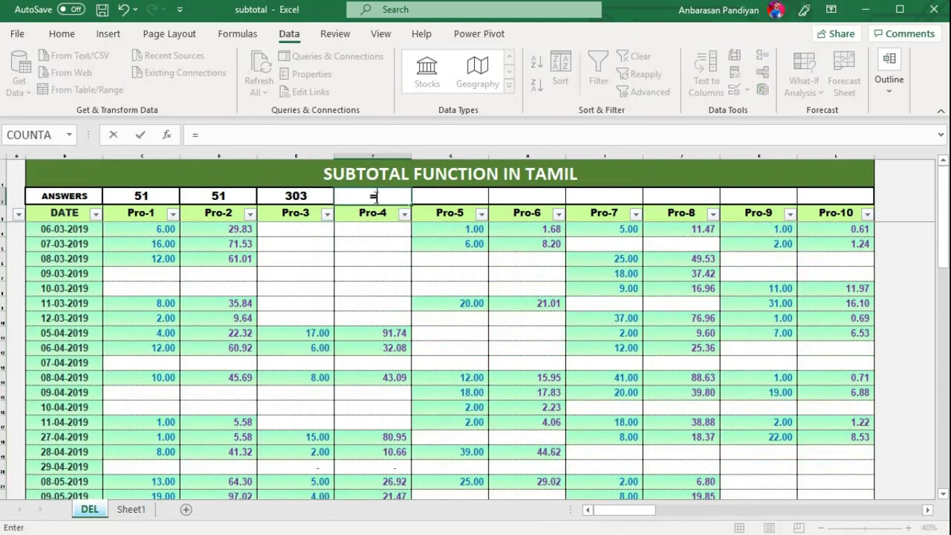
text(SUBTAL)
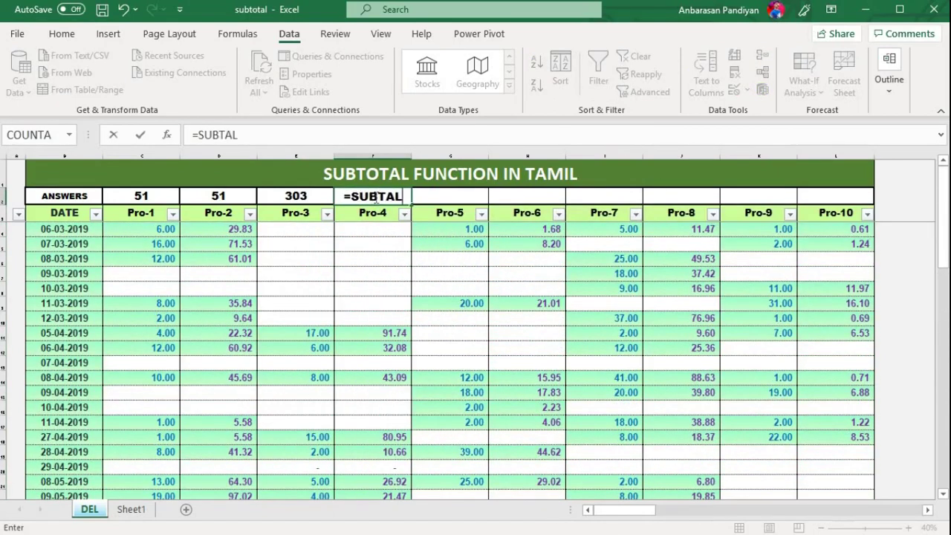
key(BackSpace)
key(BackSpace)
key(BackSpace)
text(OTAL()
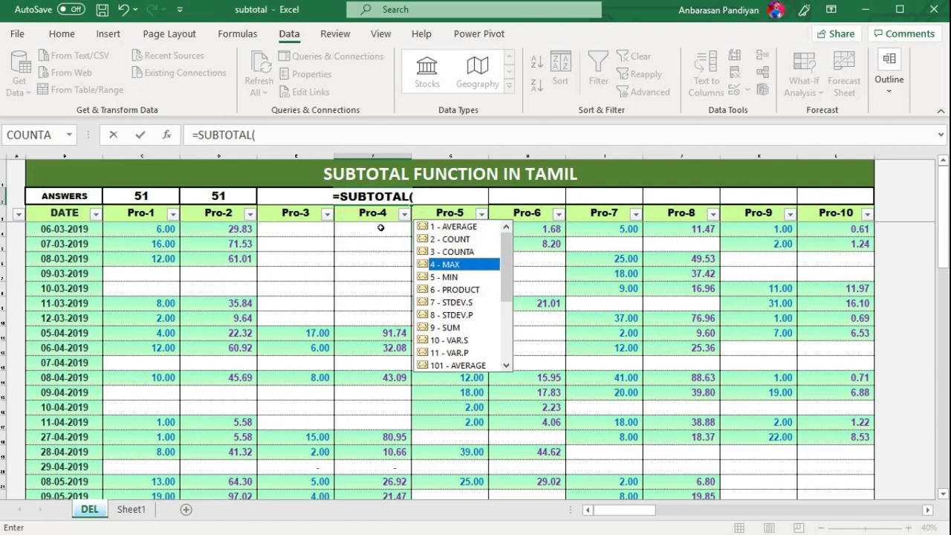
drag(393, 227, 388, 482)
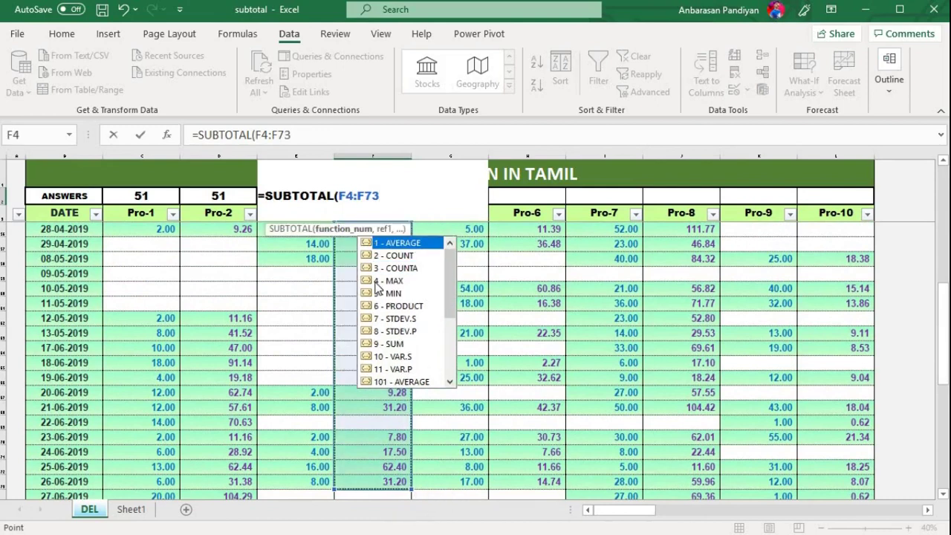
key(BackSpace)
key(BackSpace)
key(BackSpace)
key(BackSpace)
key(BackSpace)
key(BackSpace)
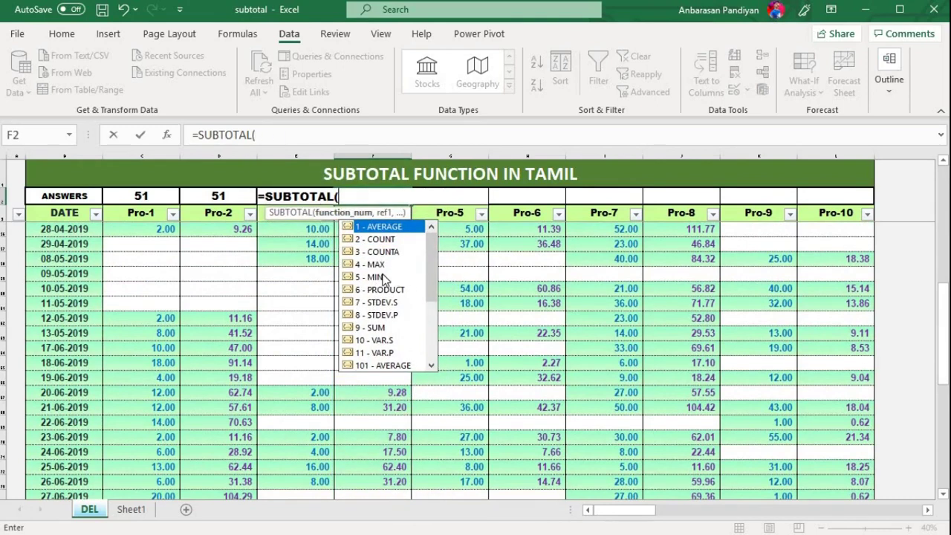
text(4,)
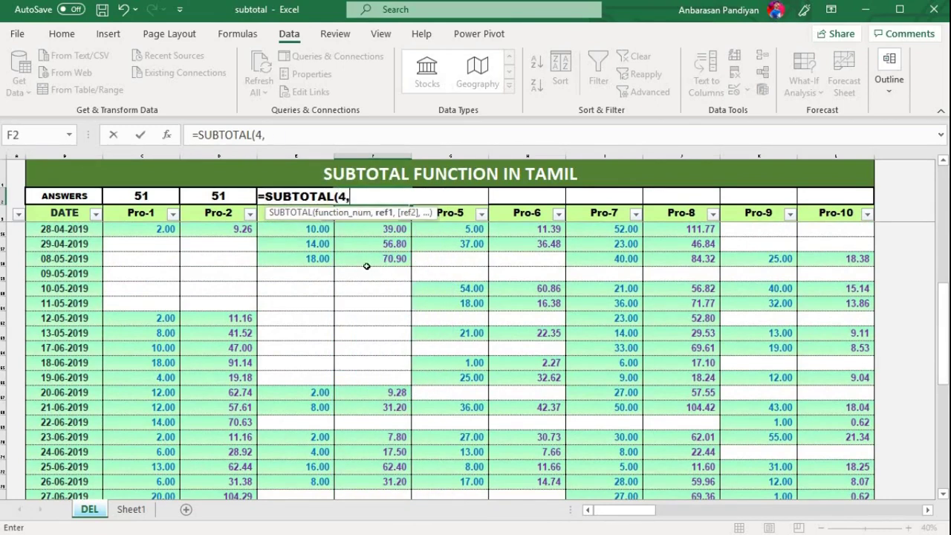
scroll(367, 268, up, 5)
drag(296, 228, 327, 472)
scroll(340, 355, up, 15)
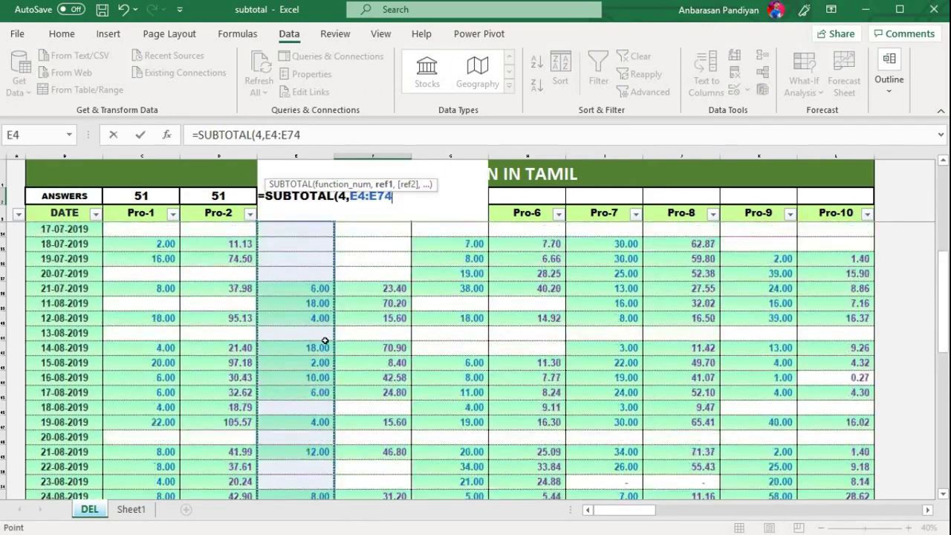
drag(372, 229, 388, 466)
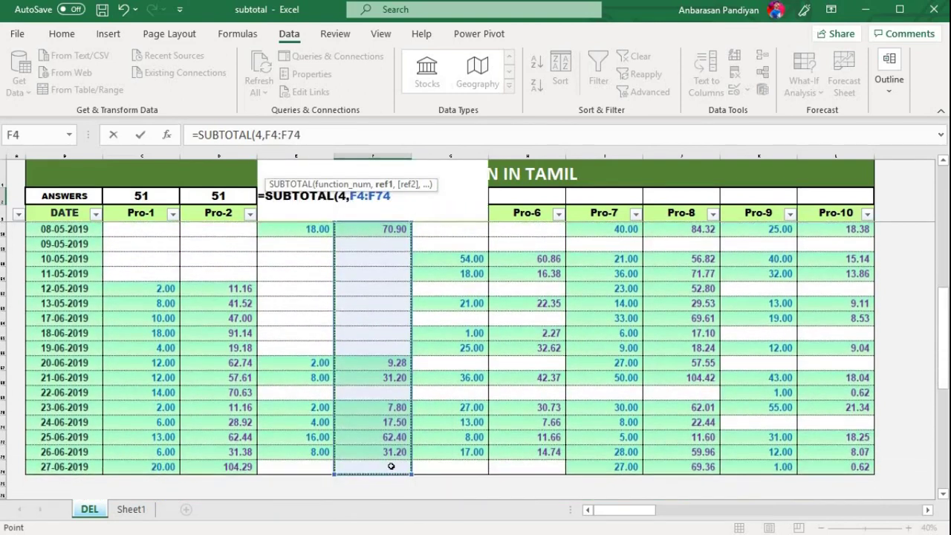
key(Return)
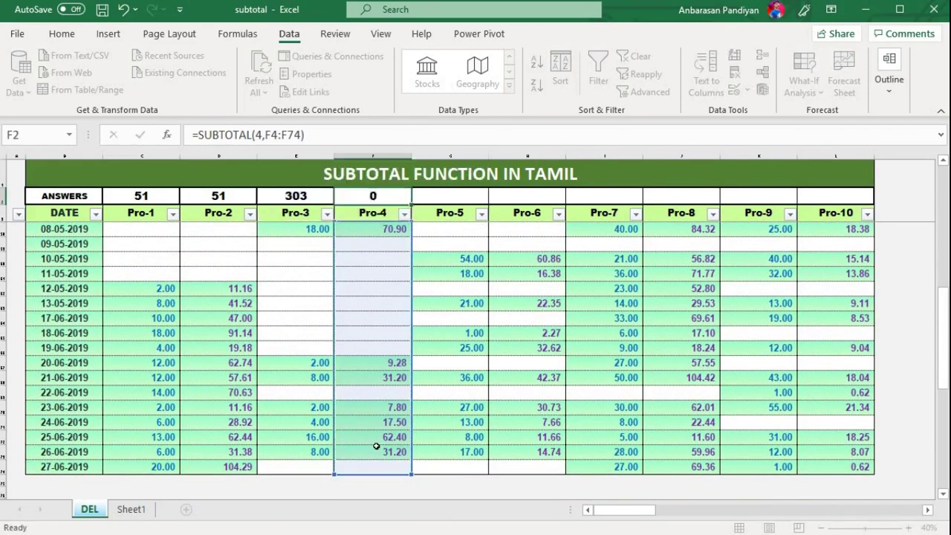
Fill the Pro-4 maximum formula right across to Pro-10 in column L
scroll(401, 208, down, 10)
click(376, 196)
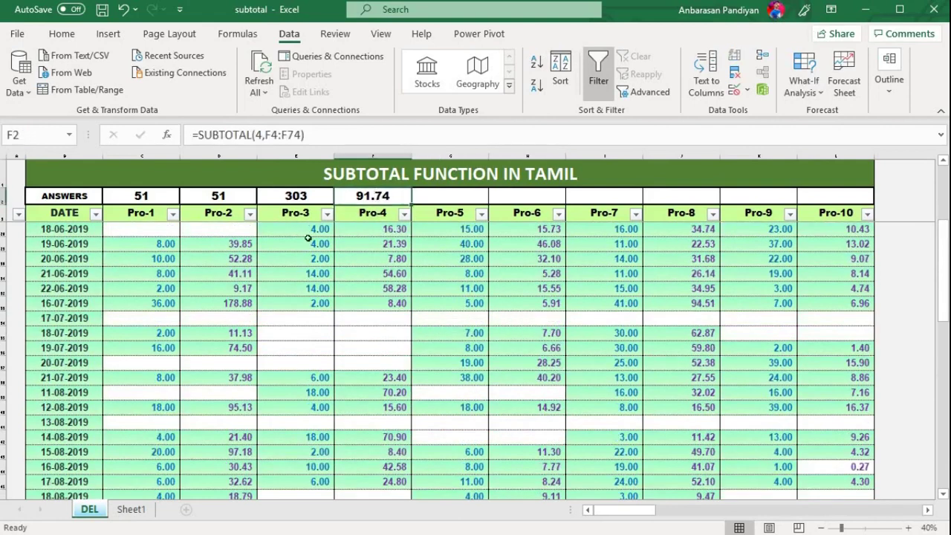
scroll(350, 222, up, 5)
scroll(432, 218, up, 3)
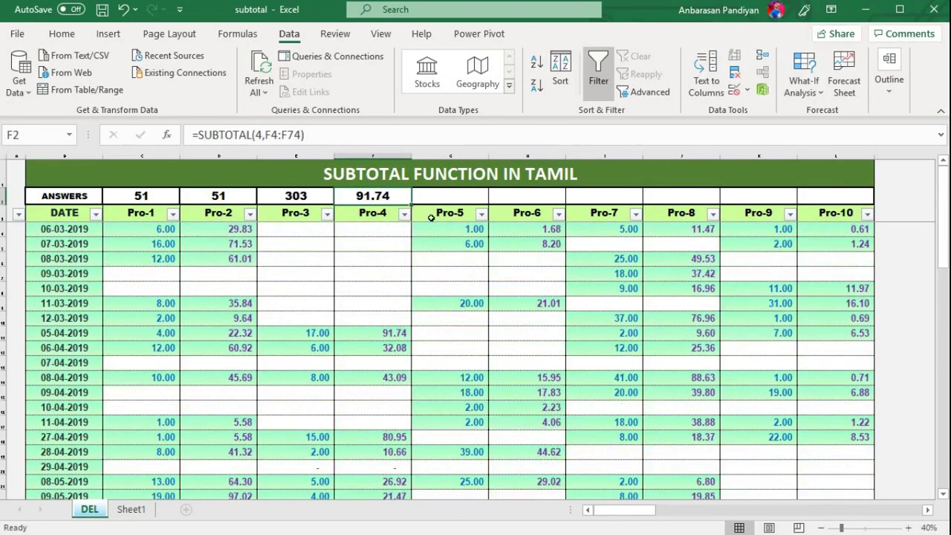
drag(411, 204, 836, 212)
Review the copied answer formulas, then edit F2's =SUBTOTAL(4,F4:F74) in the formula bar
click(371, 346)
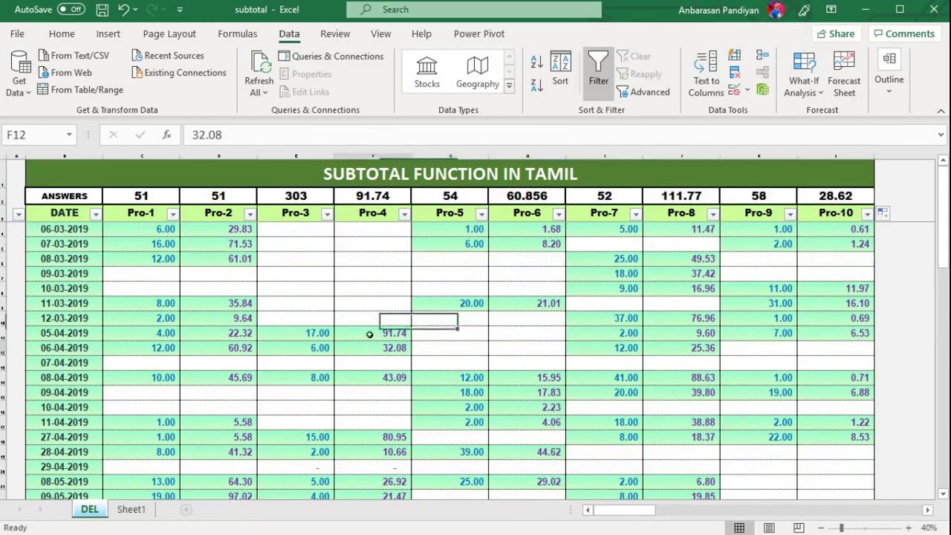
click(156, 255)
click(144, 291)
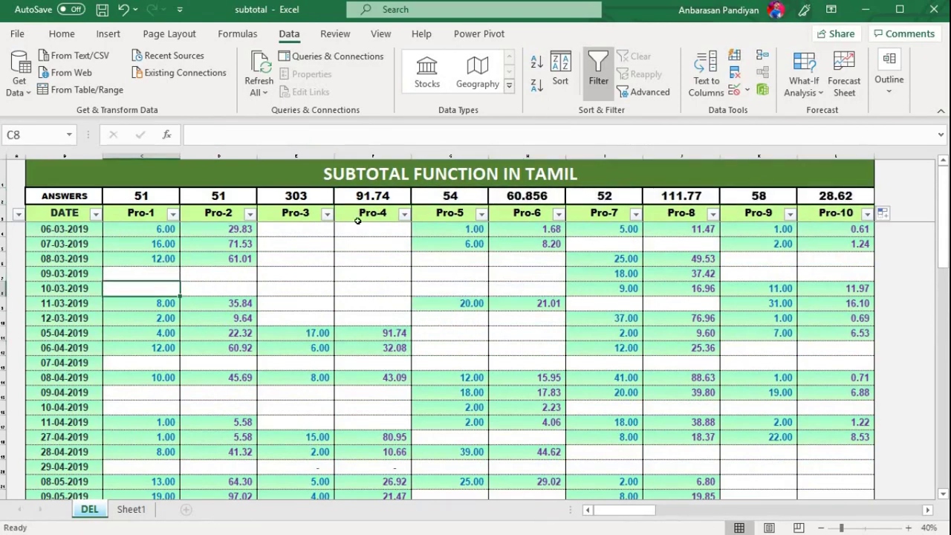
click(361, 201)
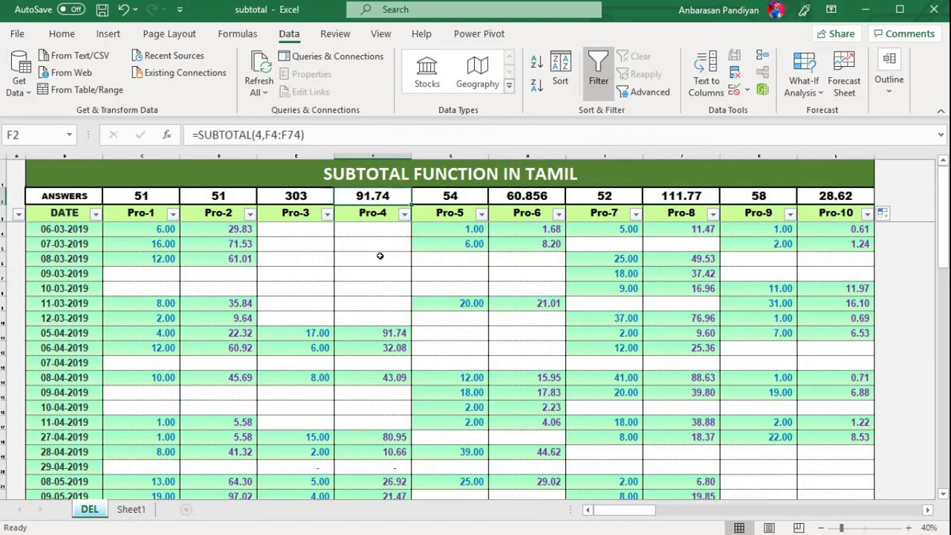
key(Right)
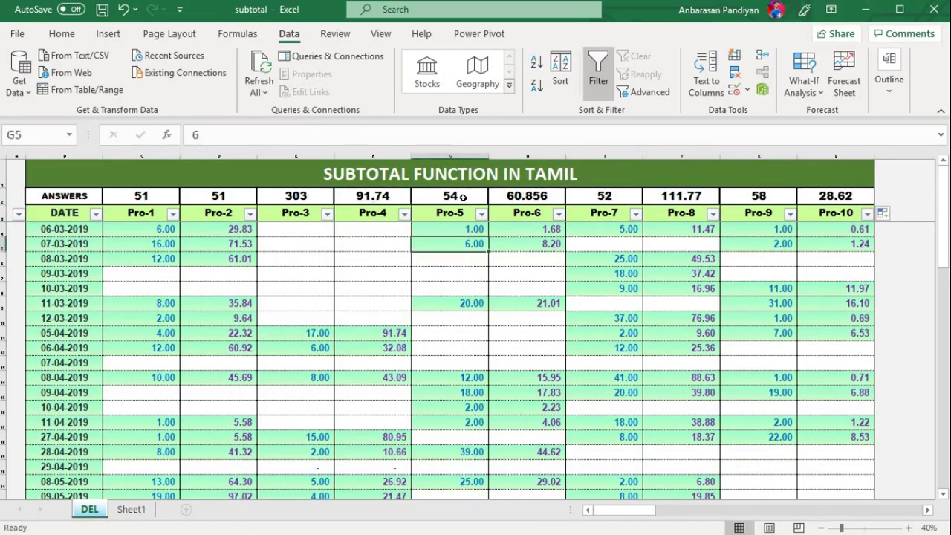
key(Right)
key(Right)
key(Right)
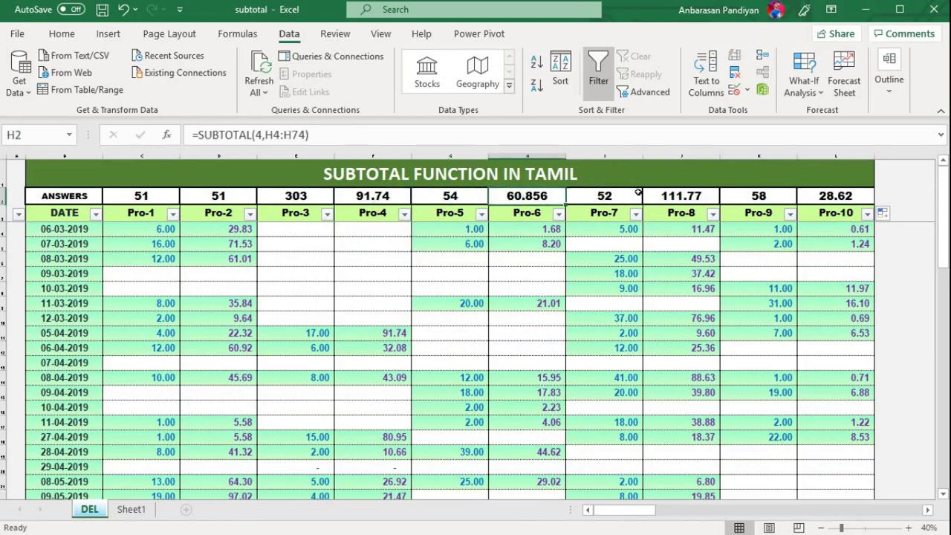
click(374, 197)
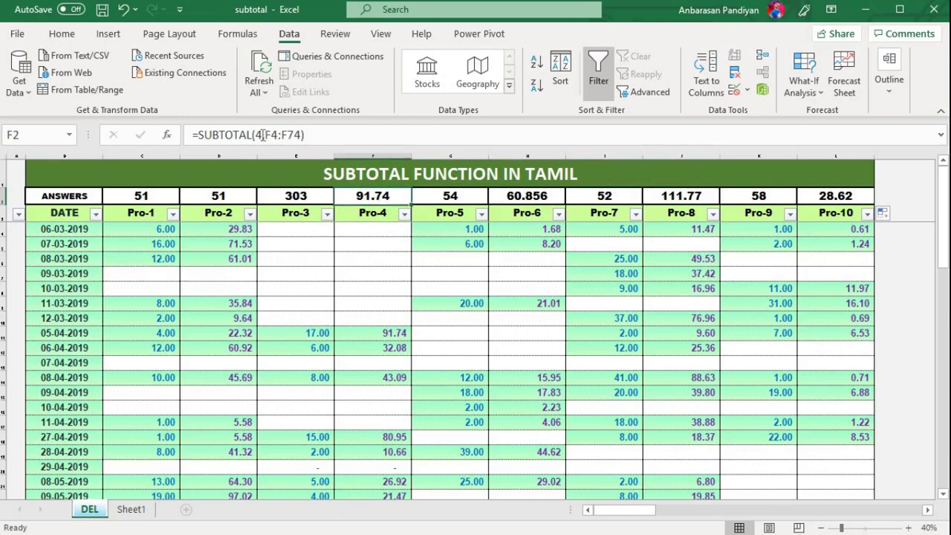
click(262, 134)
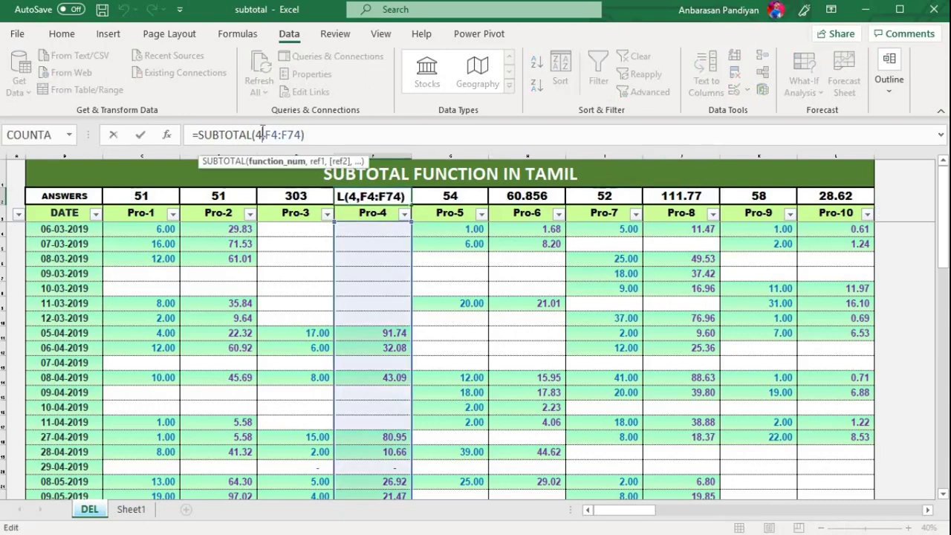
Reselect the Pro-4 range as F4:F75 in F2's SUBTOTAL(4,...) formula, keeping 91.74
click(439, 196)
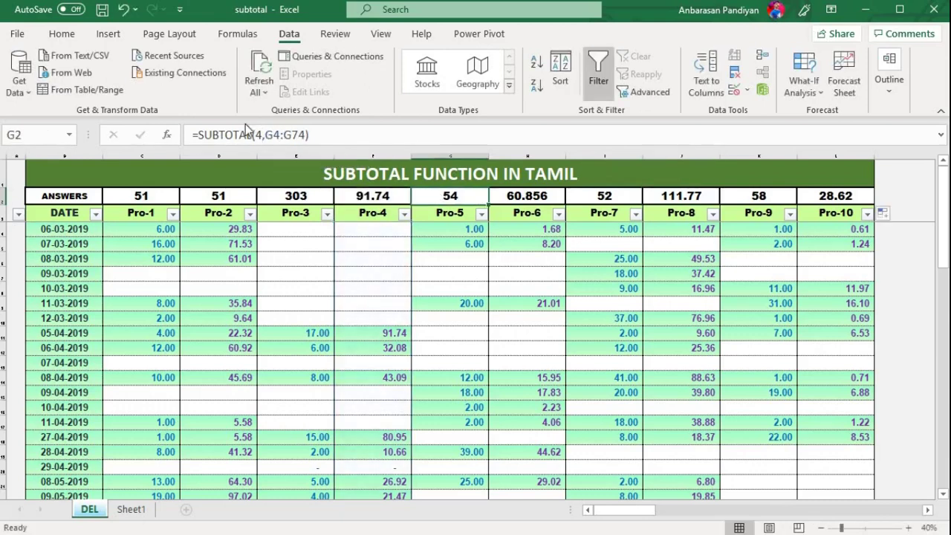
double_click(382, 195)
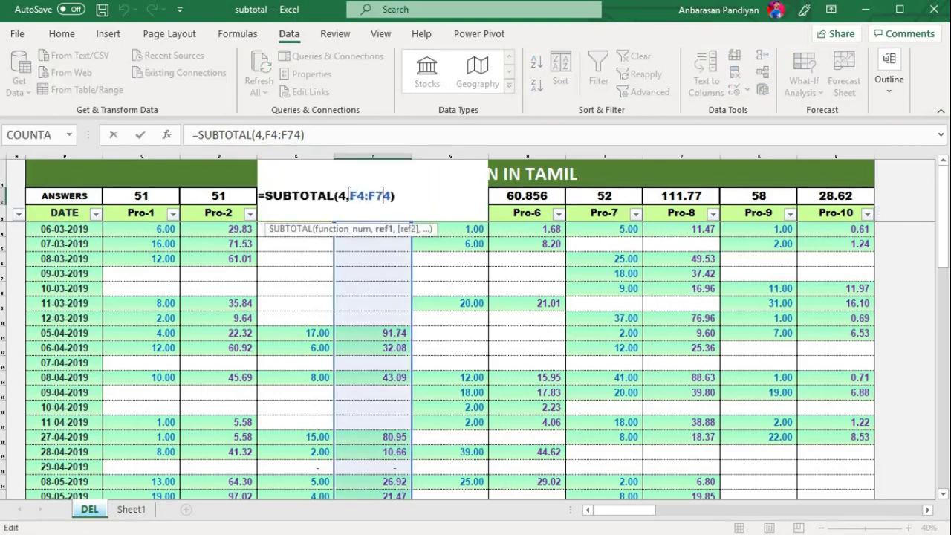
key(BackSpace)
key(BackSpace)
key(BackSpace)
key(BackSpace)
key(BackSpace)
key(BackSpace)
key(BackSpace)
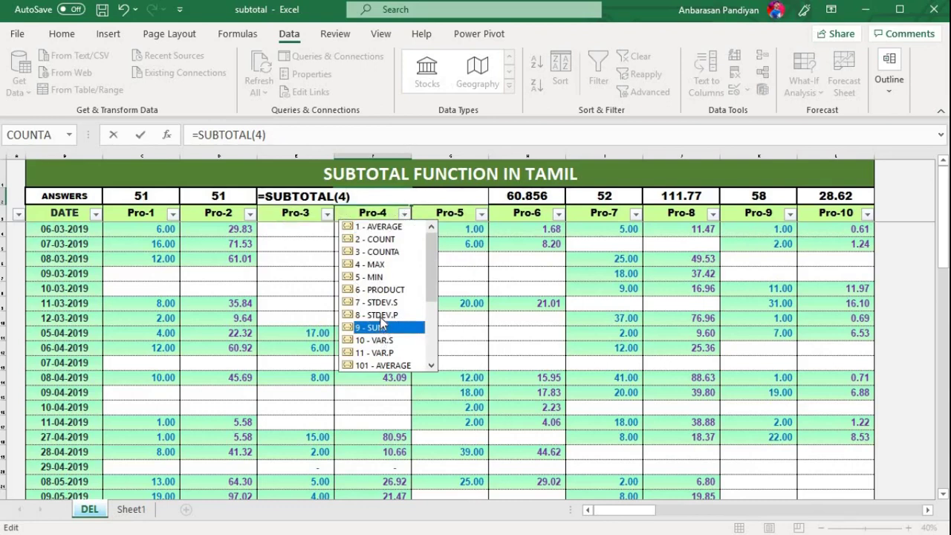
text(,)
drag(364, 233, 350, 452)
key(Return)
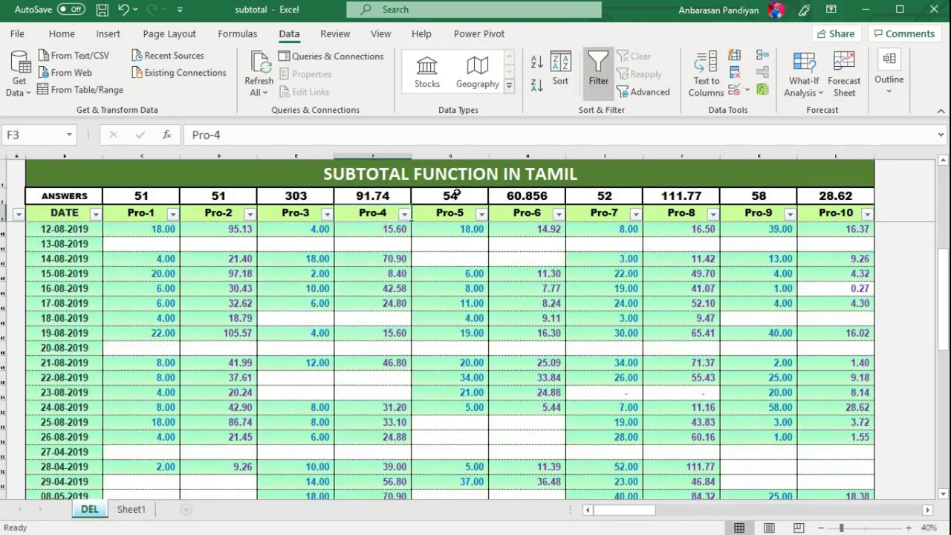
Change G2's SUBTOTAL function number from 4 to 5 for a MIN subtotal
click(449, 192)
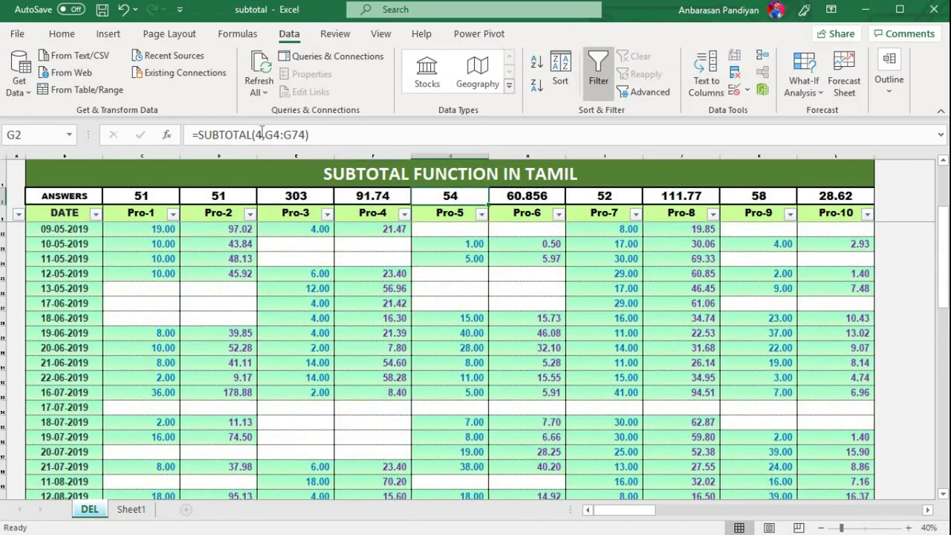
click(260, 134)
key(BackSpace)
text(5)
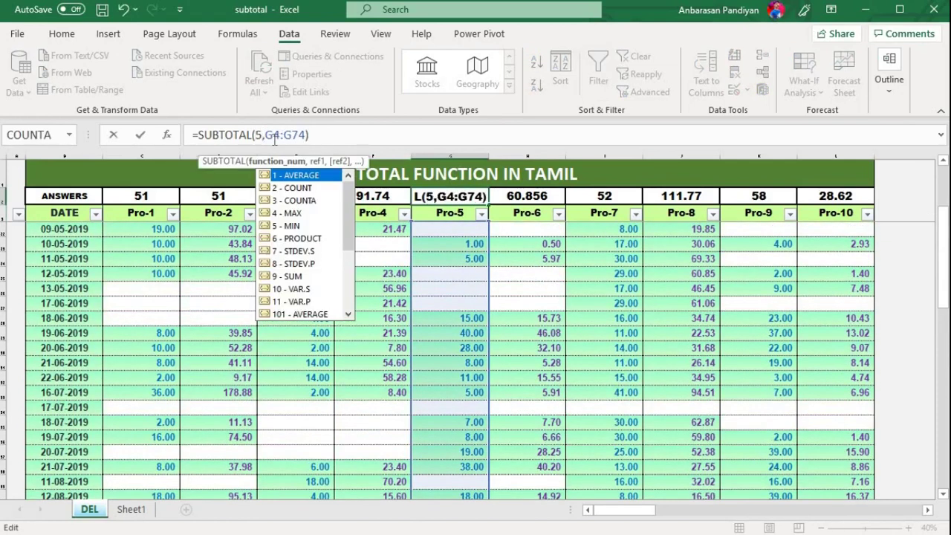
key(Return)
scroll(408, 172, up, 5)
Change H2's SUBTOTAL function number from 4 to 9 for a SUM subtotal
click(527, 195)
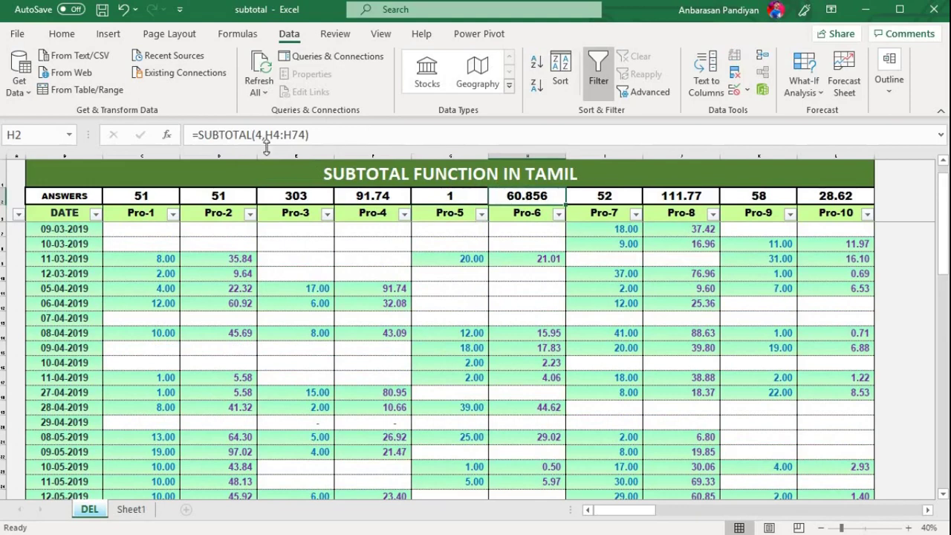
click(261, 135)
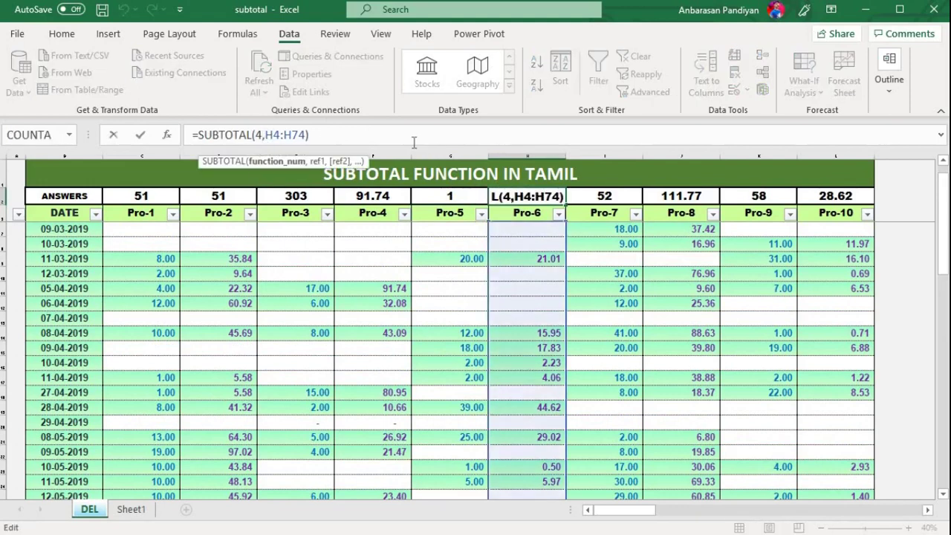
key(BackSpace)
text(9)
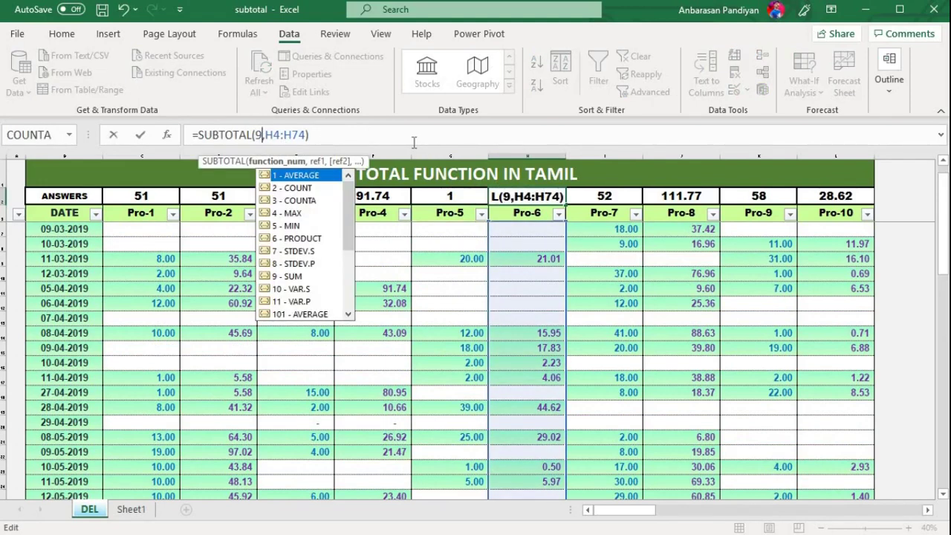
key(Return)
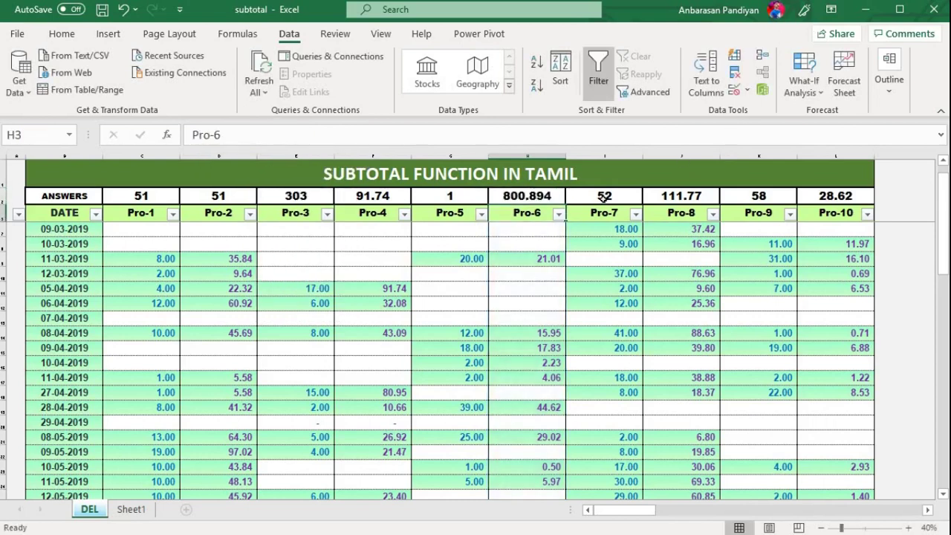
Change I2's SUBTOTAL function number from 4 to 1 for an AVERAGE subtotal
click(603, 201)
click(261, 134)
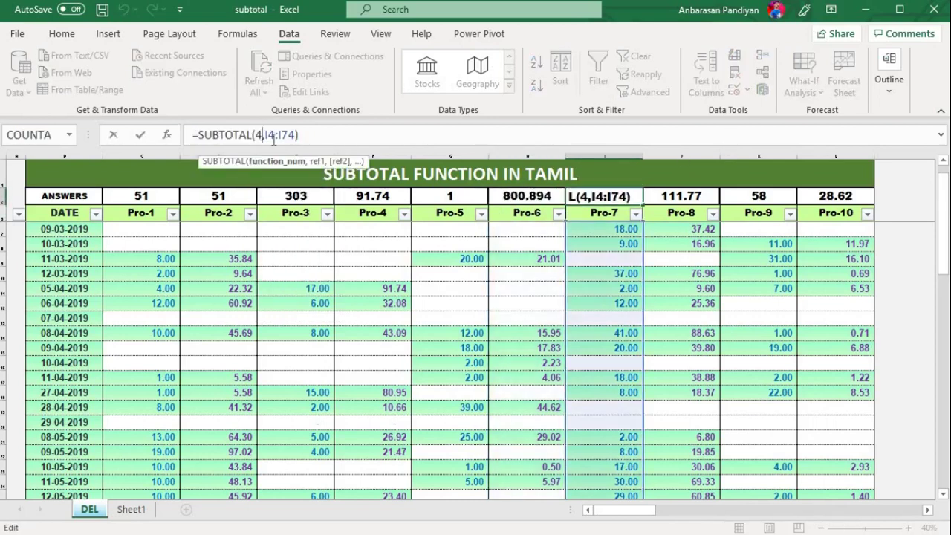
key(BackSpace)
text(1)
key(Return)
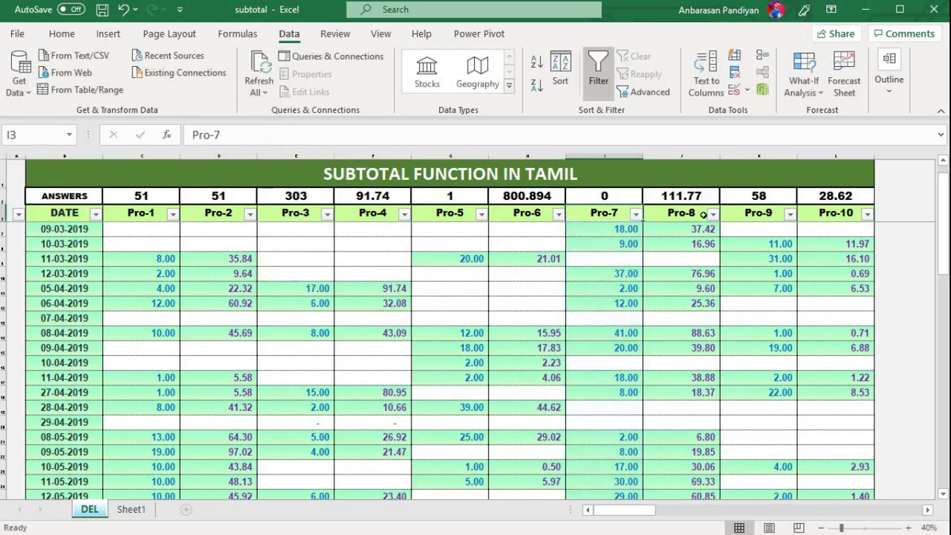
scroll(108, 269, up, 1)
Select the Answers values across row 2 to review them before filtering
click(136, 244)
drag(141, 195, 835, 195)
click(758, 259)
scroll(144, 303, down, 10)
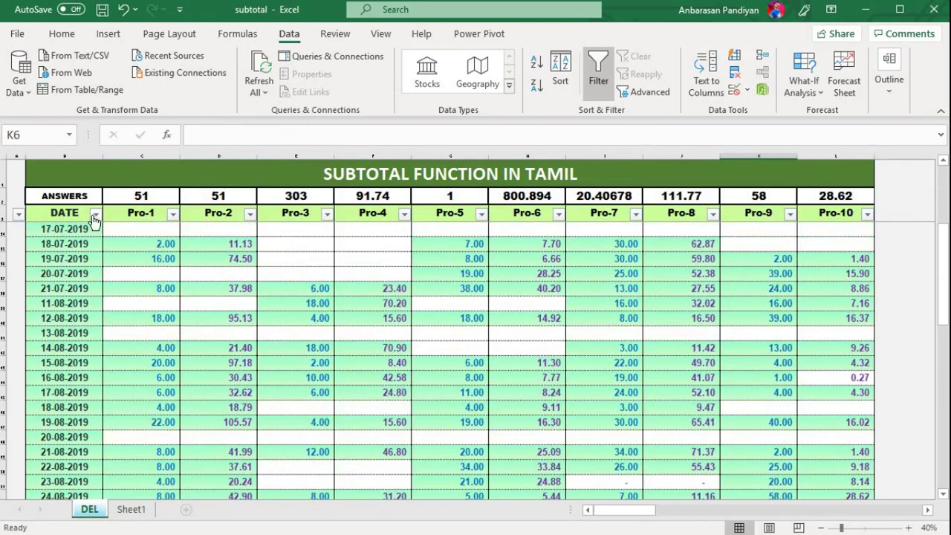
Filter the DATE column to show only May, June and August dates
click(95, 213)
click(43, 372)
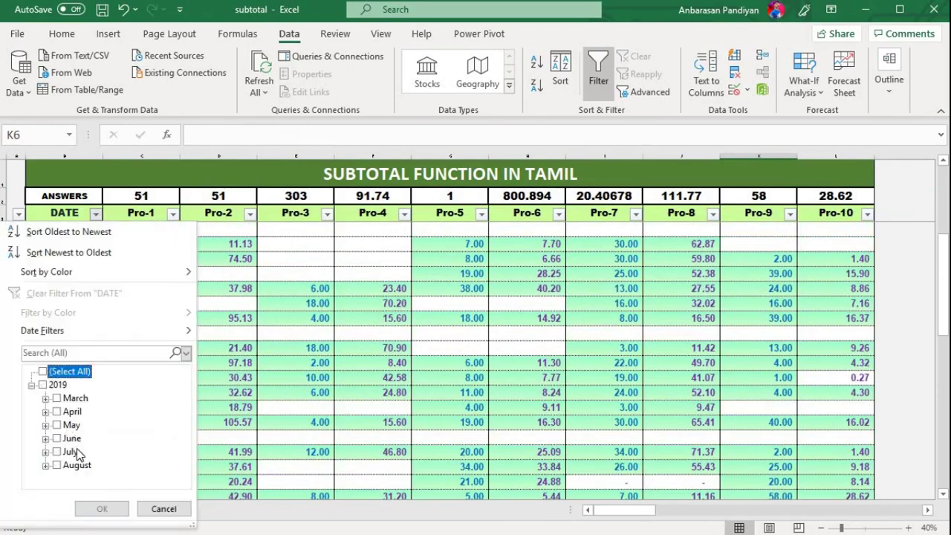
click(72, 425)
click(72, 439)
click(75, 465)
click(102, 509)
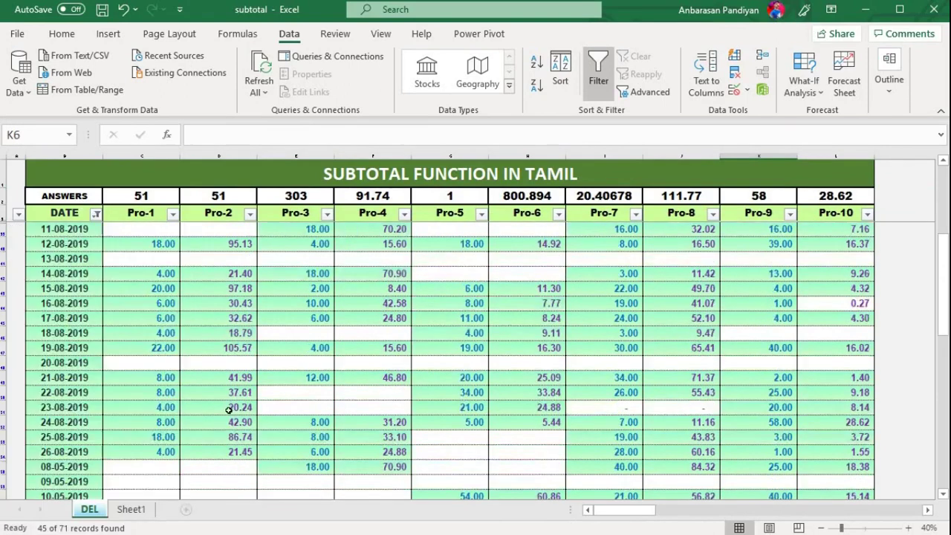
scroll(74, 334, up, 5)
Select the recalculated Answers row C2:L2 to check the filtered results
click(74, 333)
click(218, 228)
drag(141, 197, 862, 199)
click(143, 232)
drag(130, 196, 827, 200)
click(130, 230)
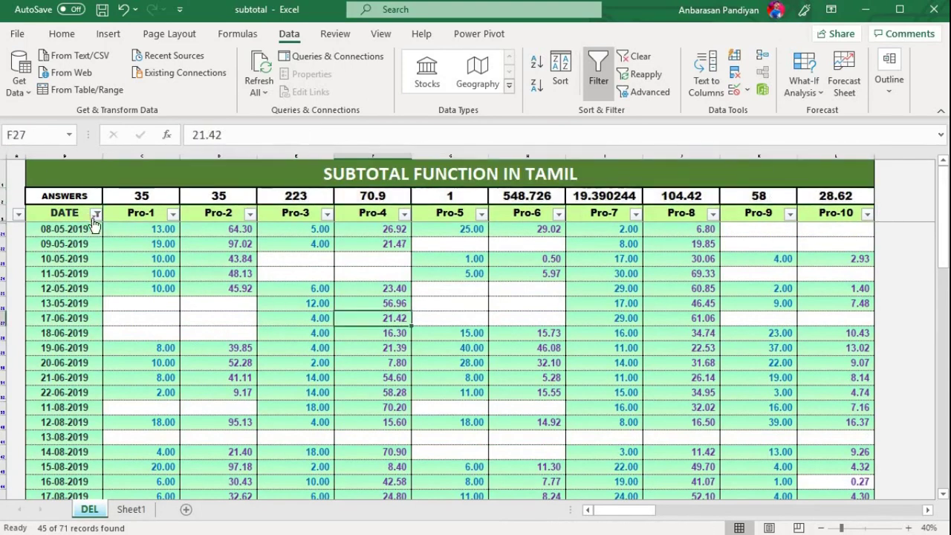
Inspect the Pro-1 answer, ANSWERS label, DATE header and date cells of the filtered table
click(137, 195)
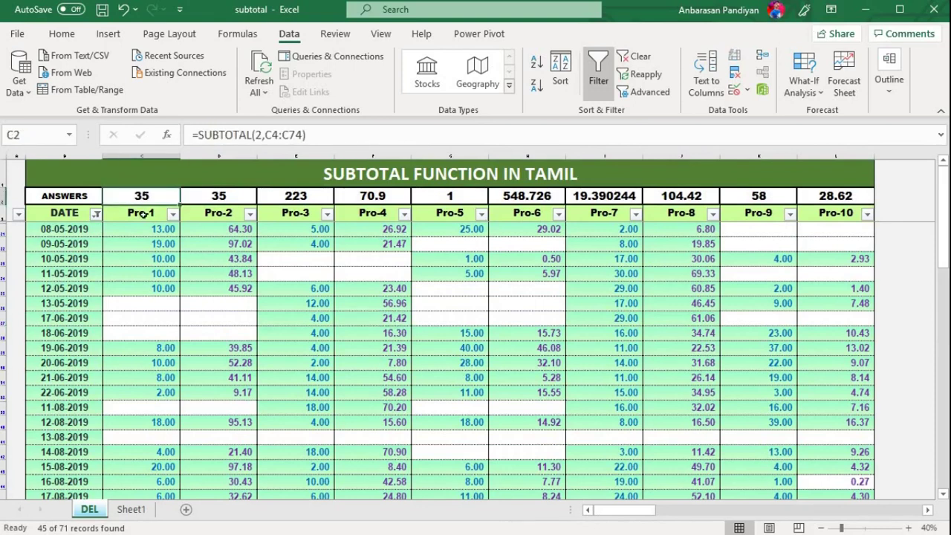
click(144, 214)
click(148, 231)
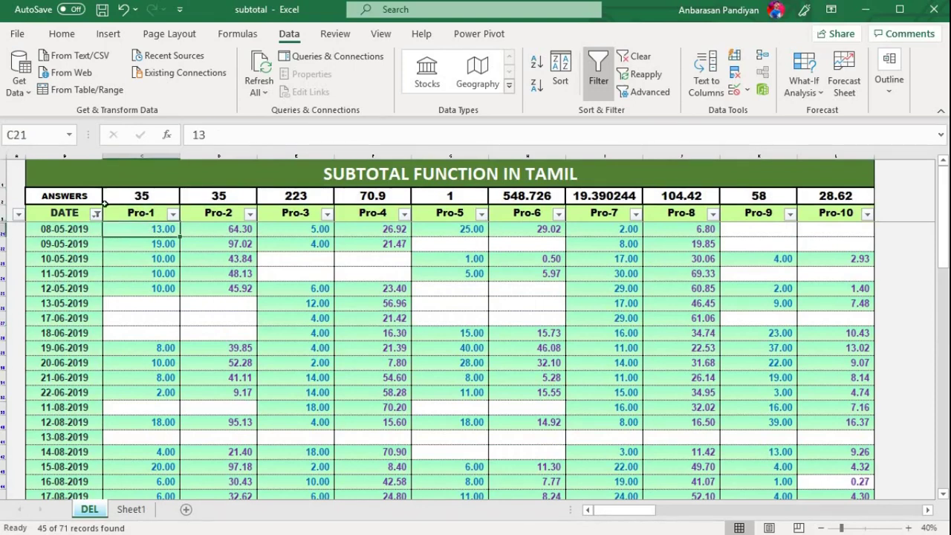
click(84, 196)
click(73, 214)
click(74, 229)
mouse_move(74, 197)
mouse_down()
mouse_move(78, 238)
mouse_move(74, 213)
mouse_up()
click(77, 211)
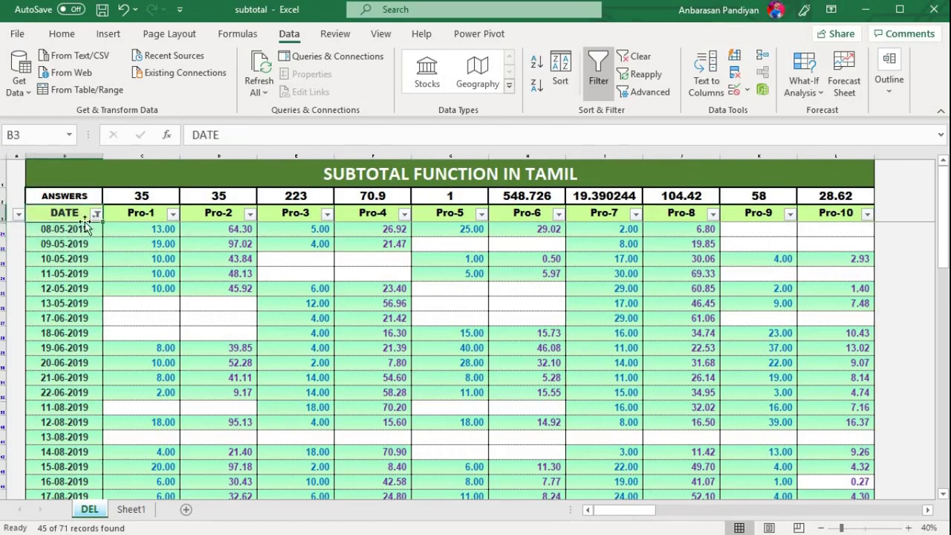
click(80, 243)
click(74, 214)
Review header row 3 from DATE to Pro-10 and the 11-05-2019 values
click(3, 214)
click(77, 212)
click(75, 194)
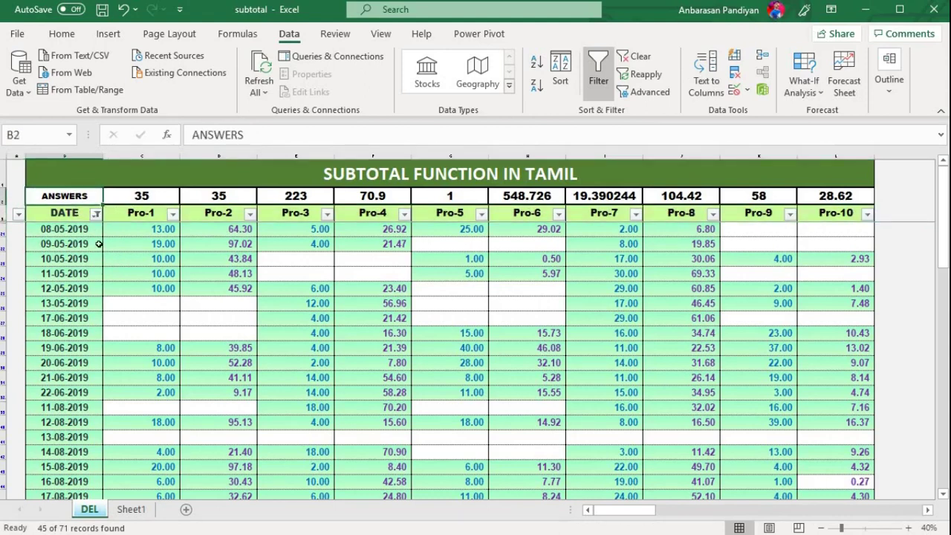
click(74, 213)
click(72, 257)
click(76, 219)
drag(84, 214, 823, 214)
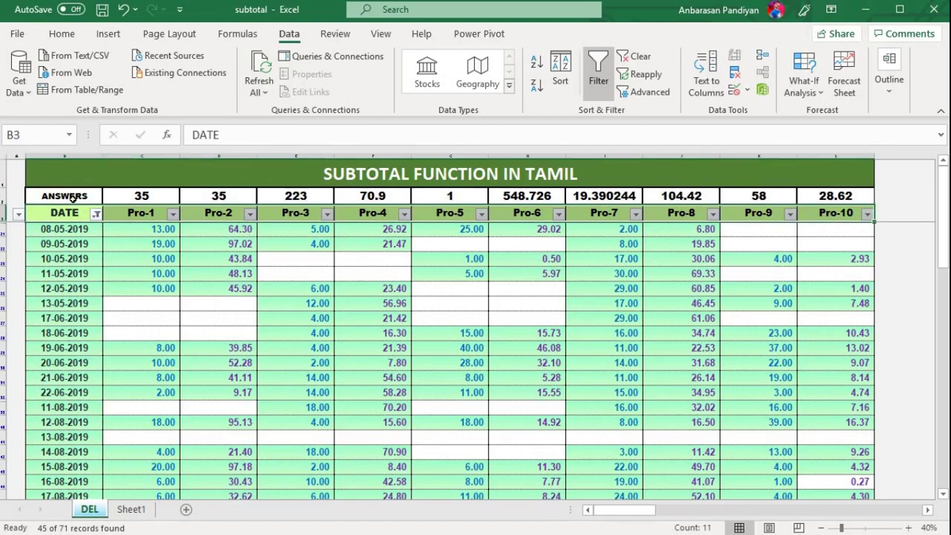
drag(170, 273, 219, 273)
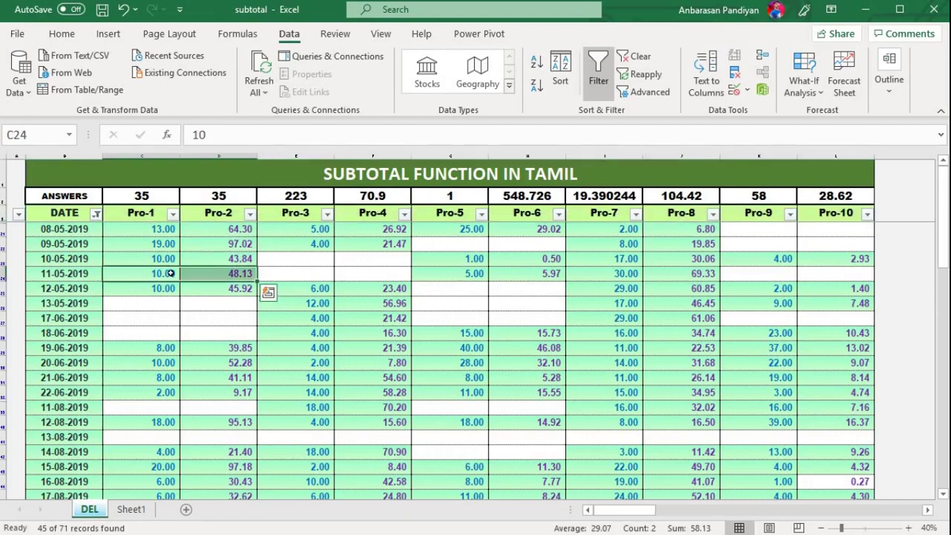
Clear the DATE filter with Alt+A, C so all records show again
key(alt+a)
key(c)
click(303, 263)
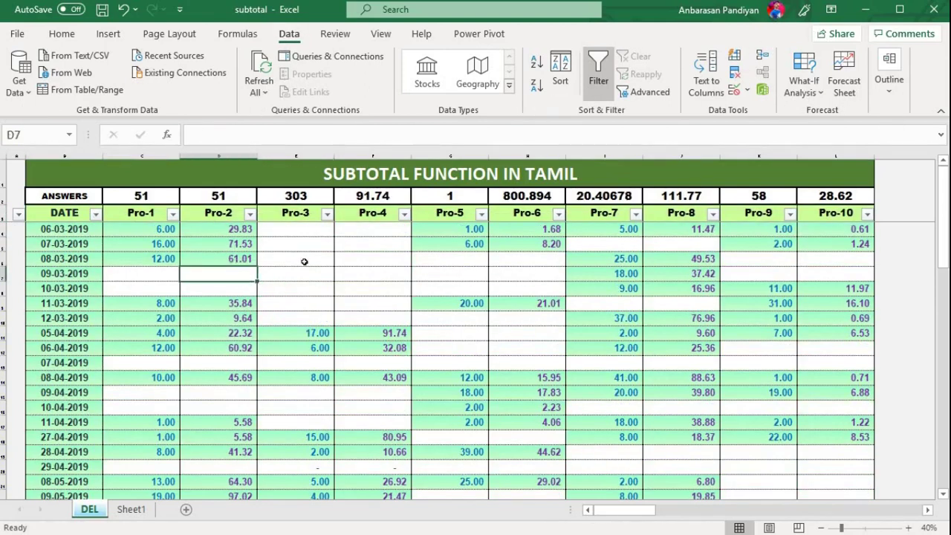